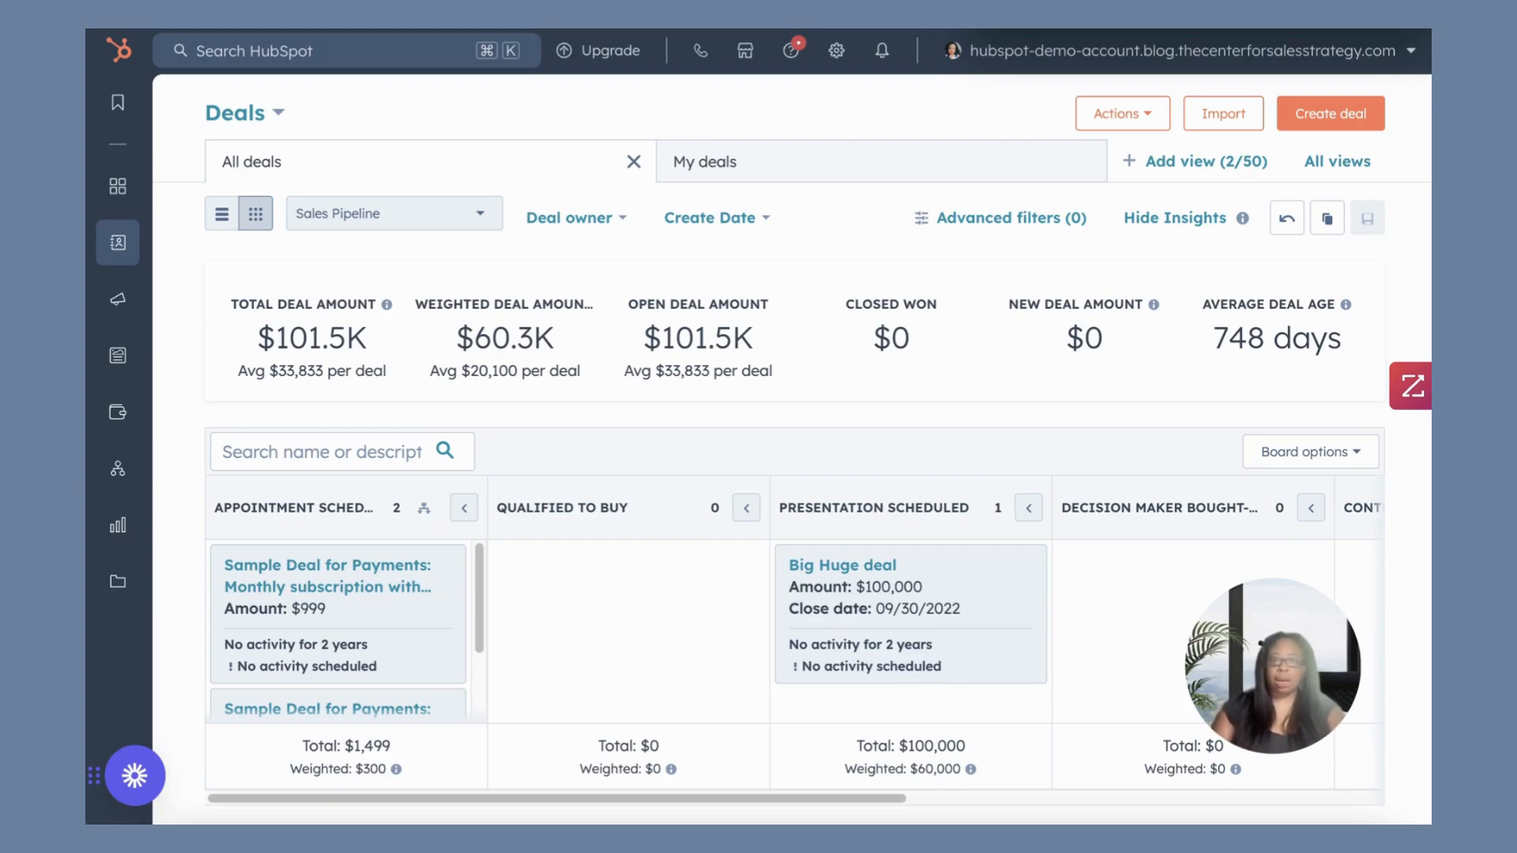
# Open the account settings and go to the pipeline configuration of the Deals object.
pyautogui.click(837, 52)
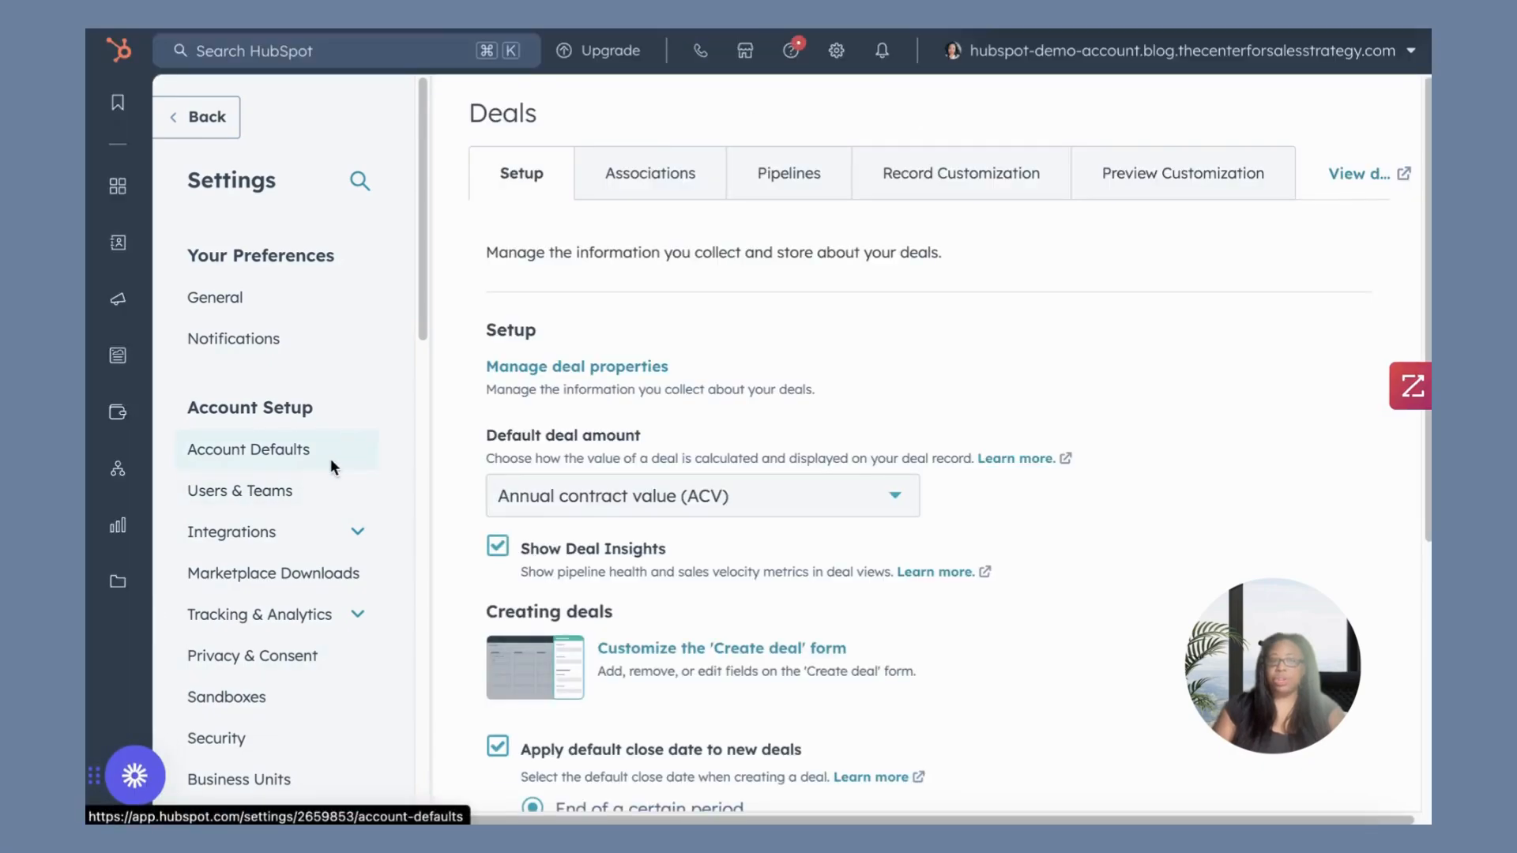
pyautogui.scroll(-5, 313, 486)
pyautogui.scroll(-4, 319, 493)
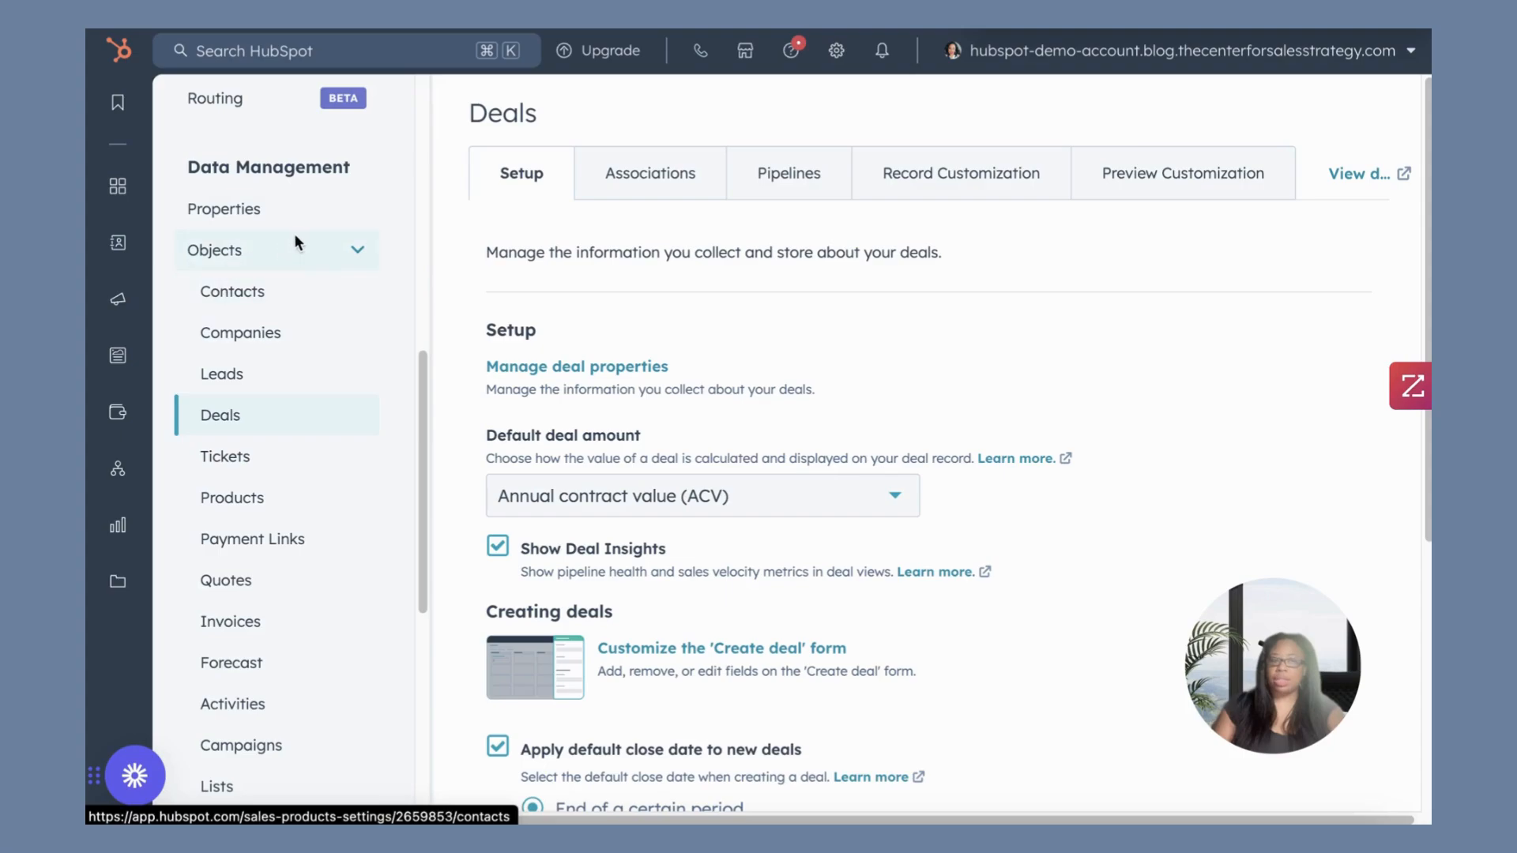
pyautogui.click(349, 246)
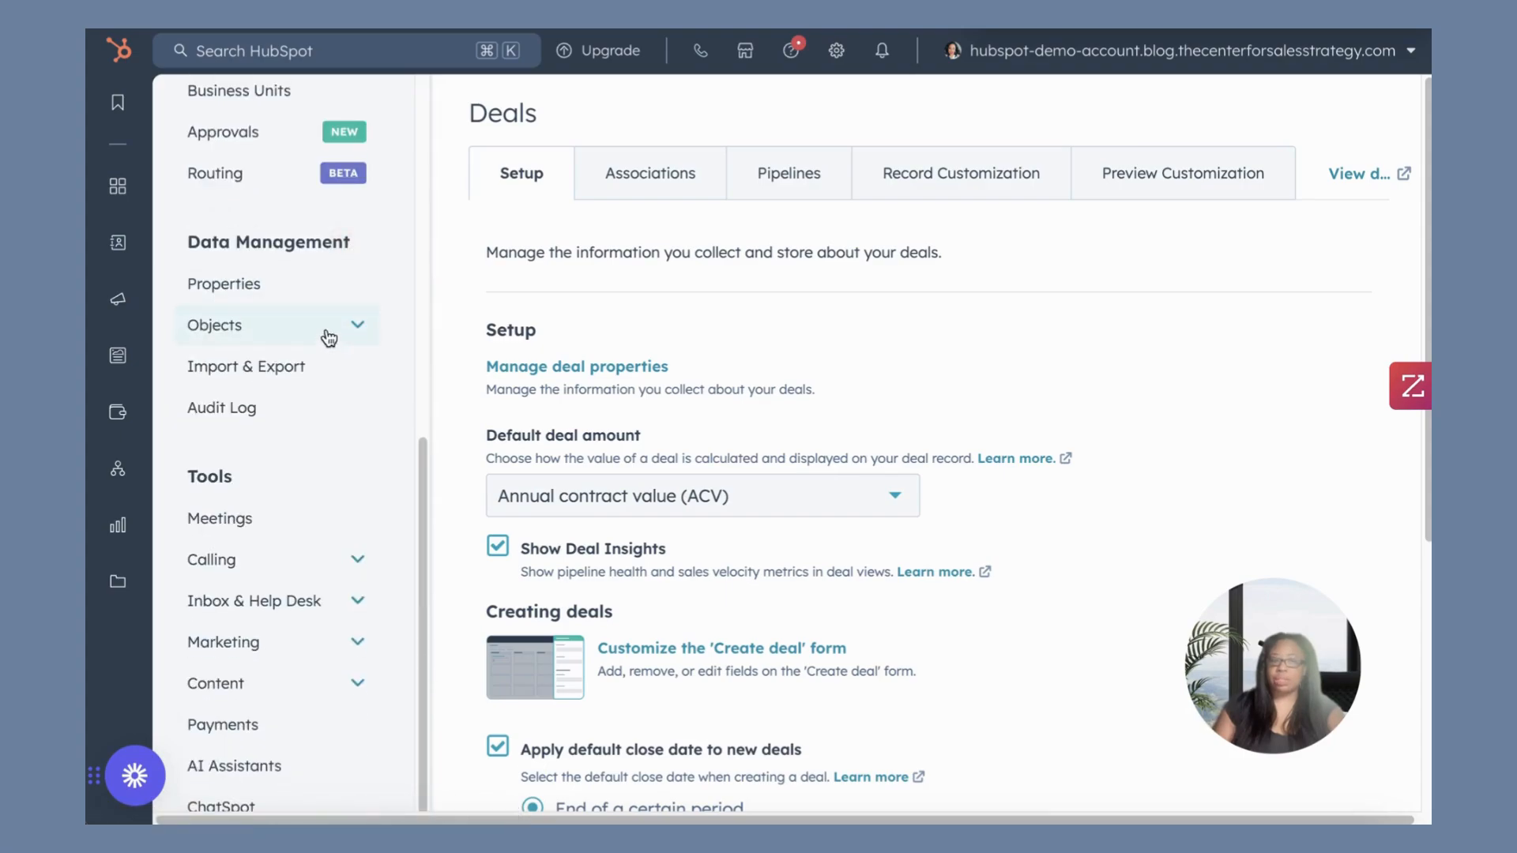
pyautogui.click(348, 324)
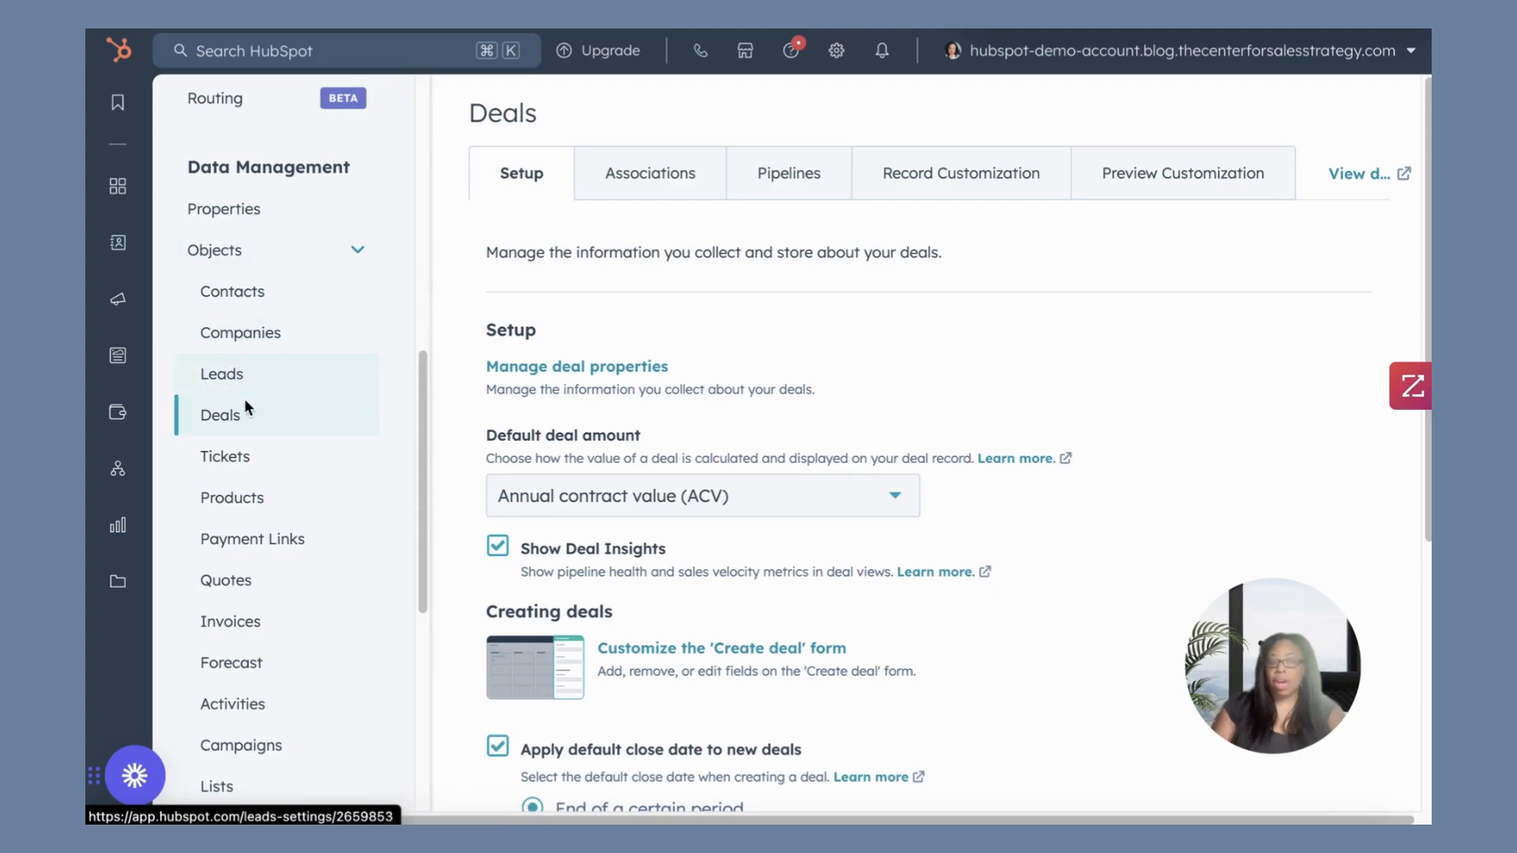
pyautogui.click(225, 415)
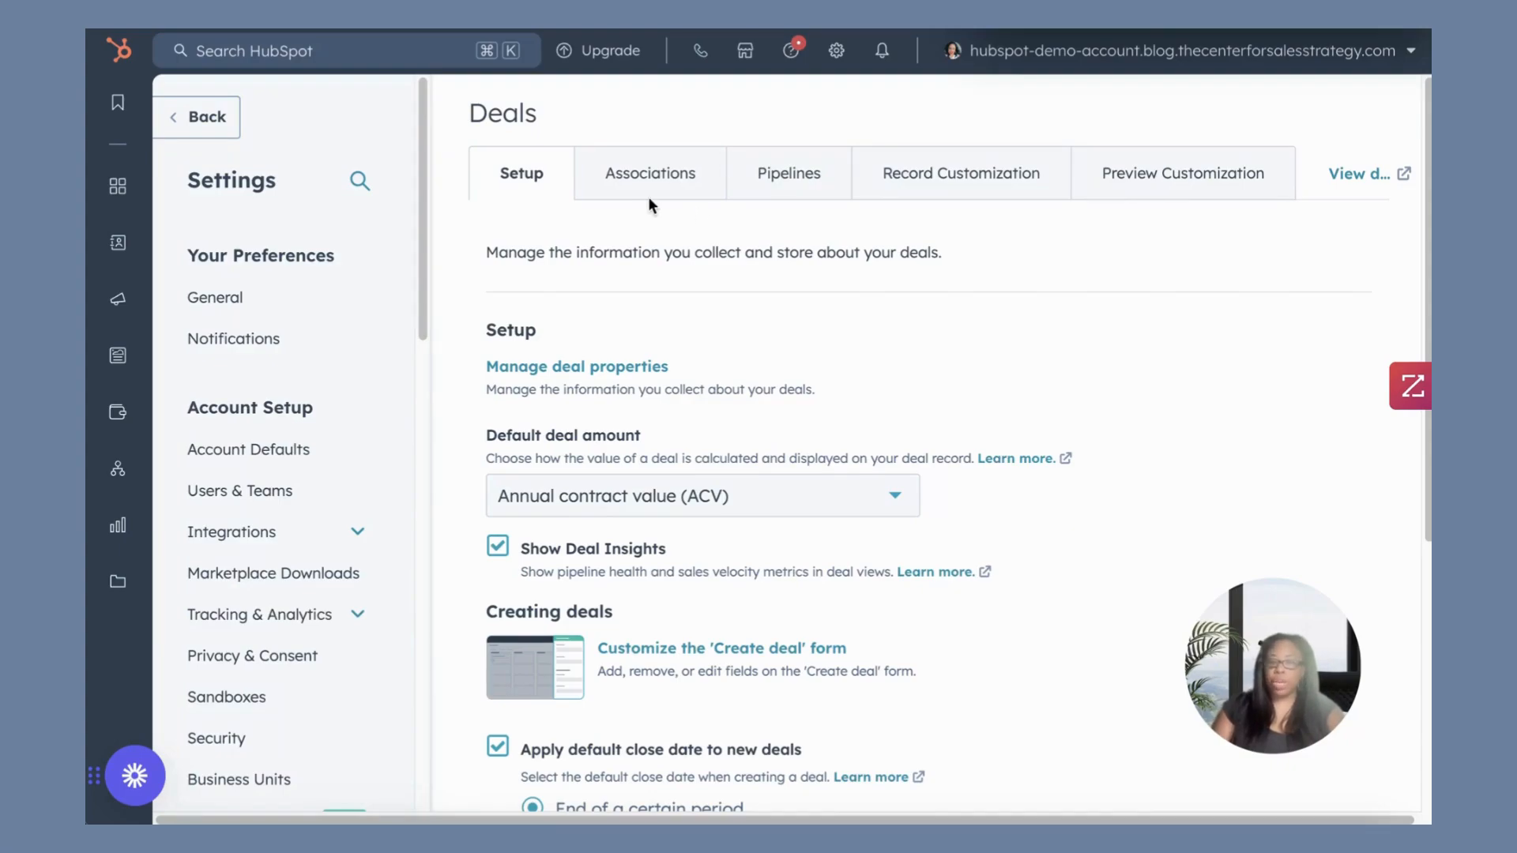
pyautogui.click(789, 175)
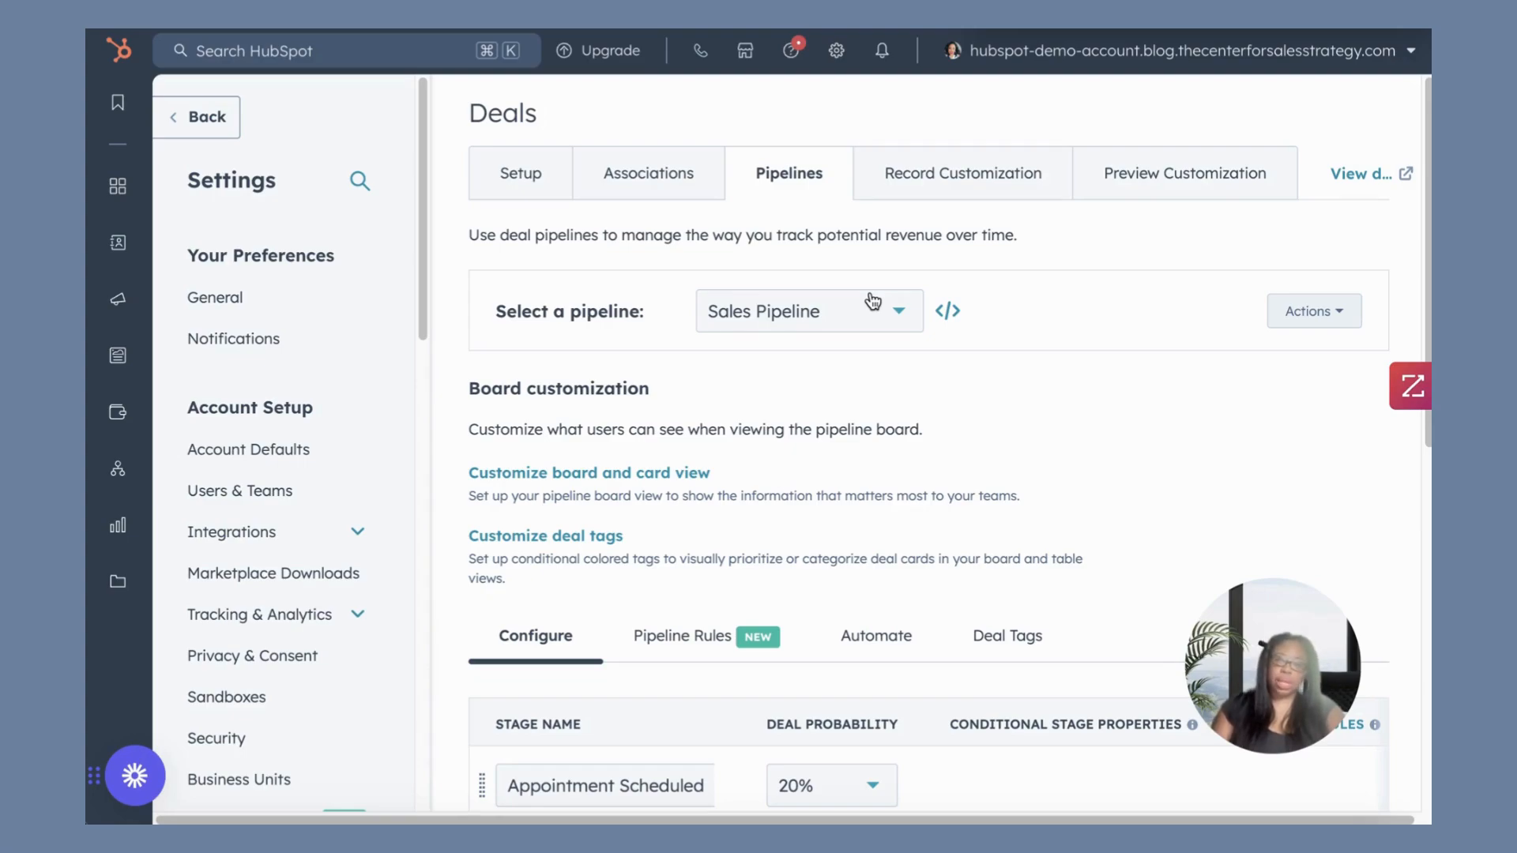
# Choose the Sales Pipeline and open its automation settings.
pyautogui.click(881, 316)
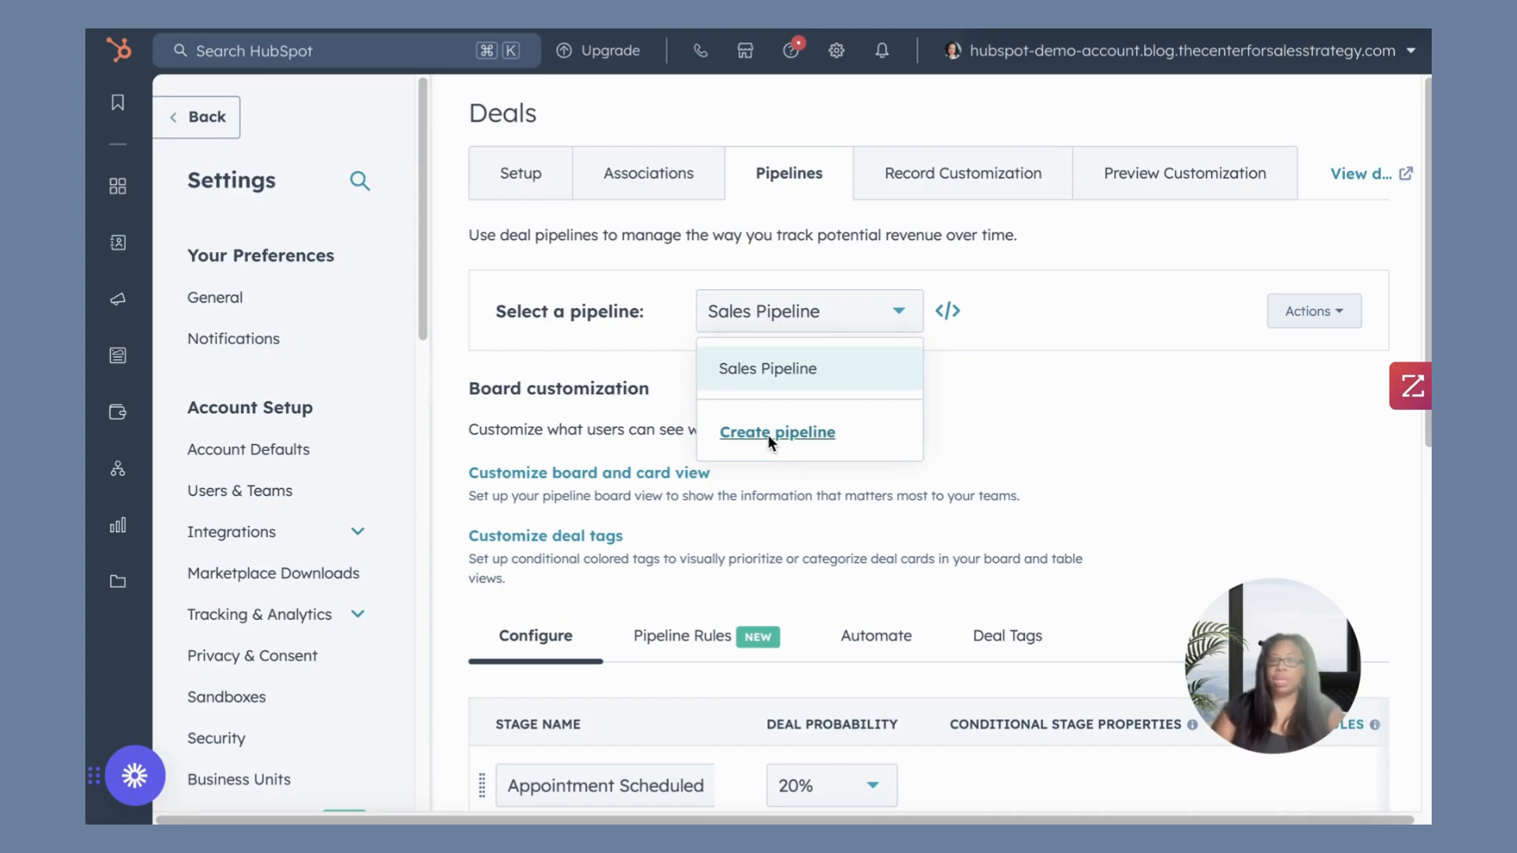
pyautogui.click(769, 369)
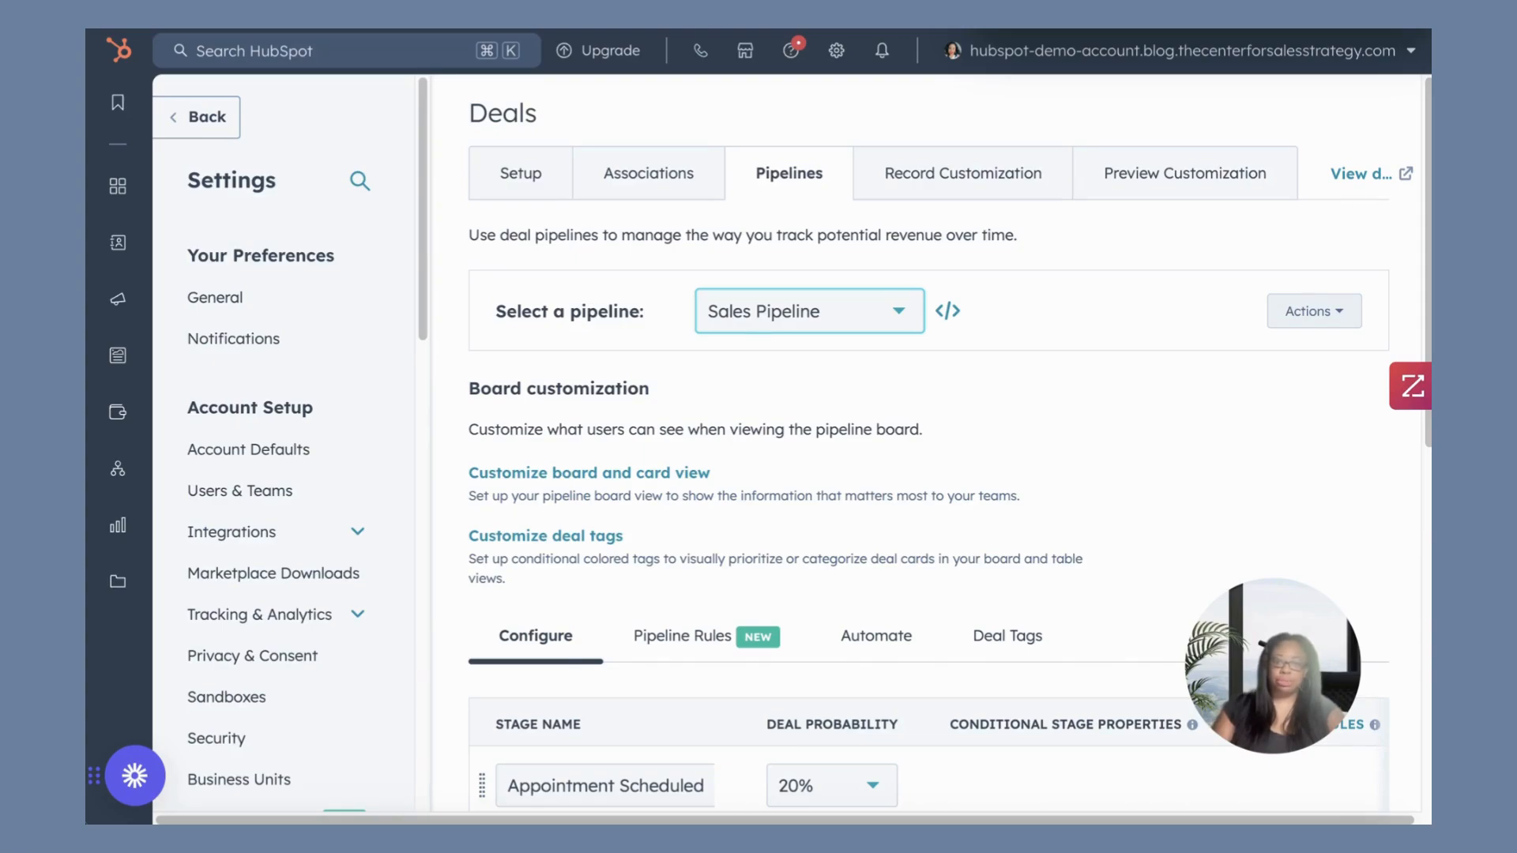
pyautogui.scroll(-3, 905, 452)
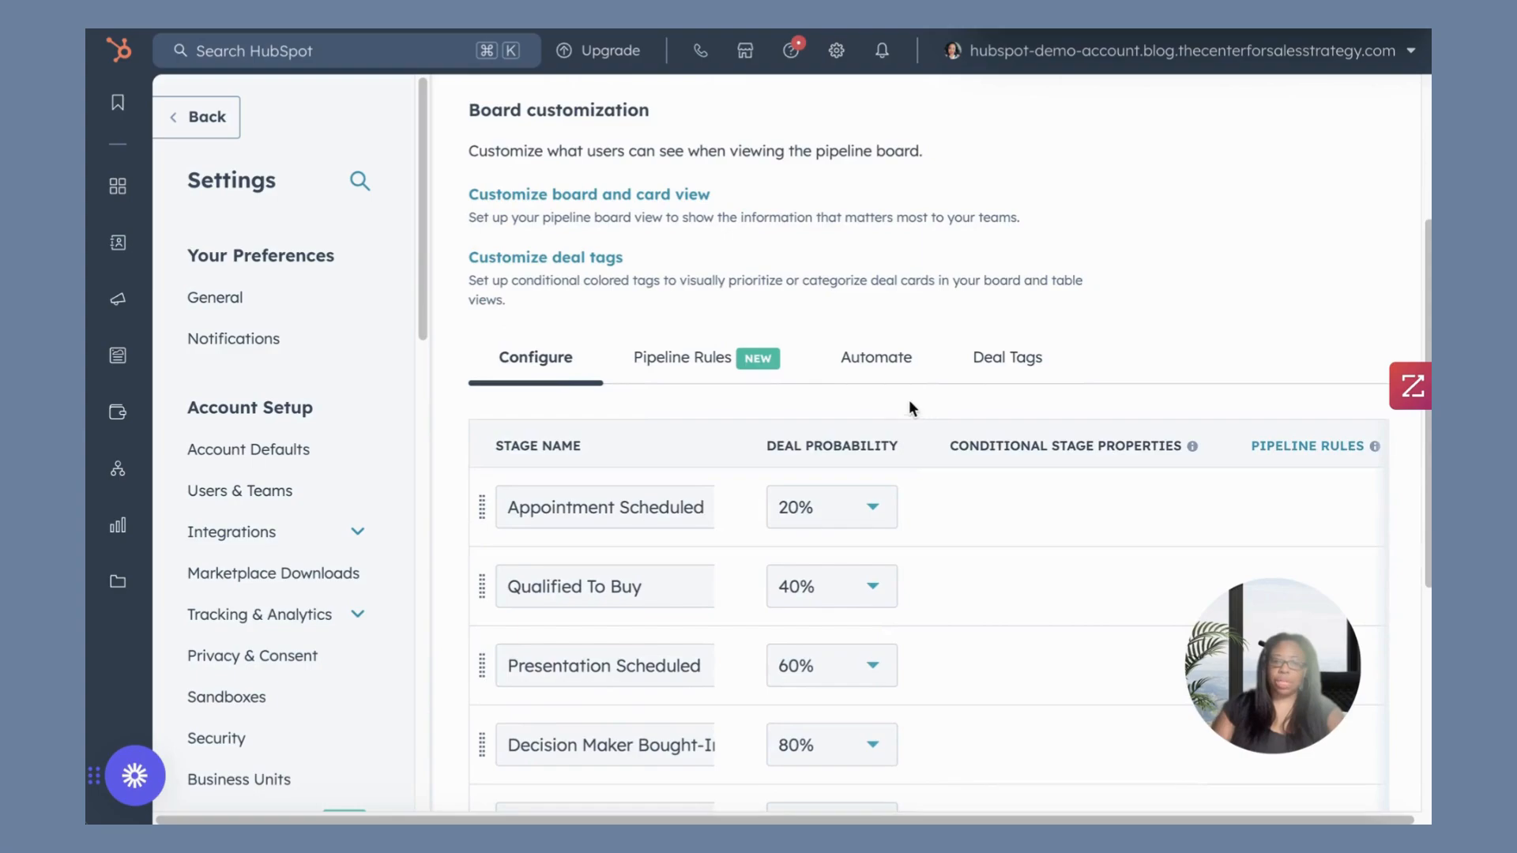
pyautogui.click(888, 357)
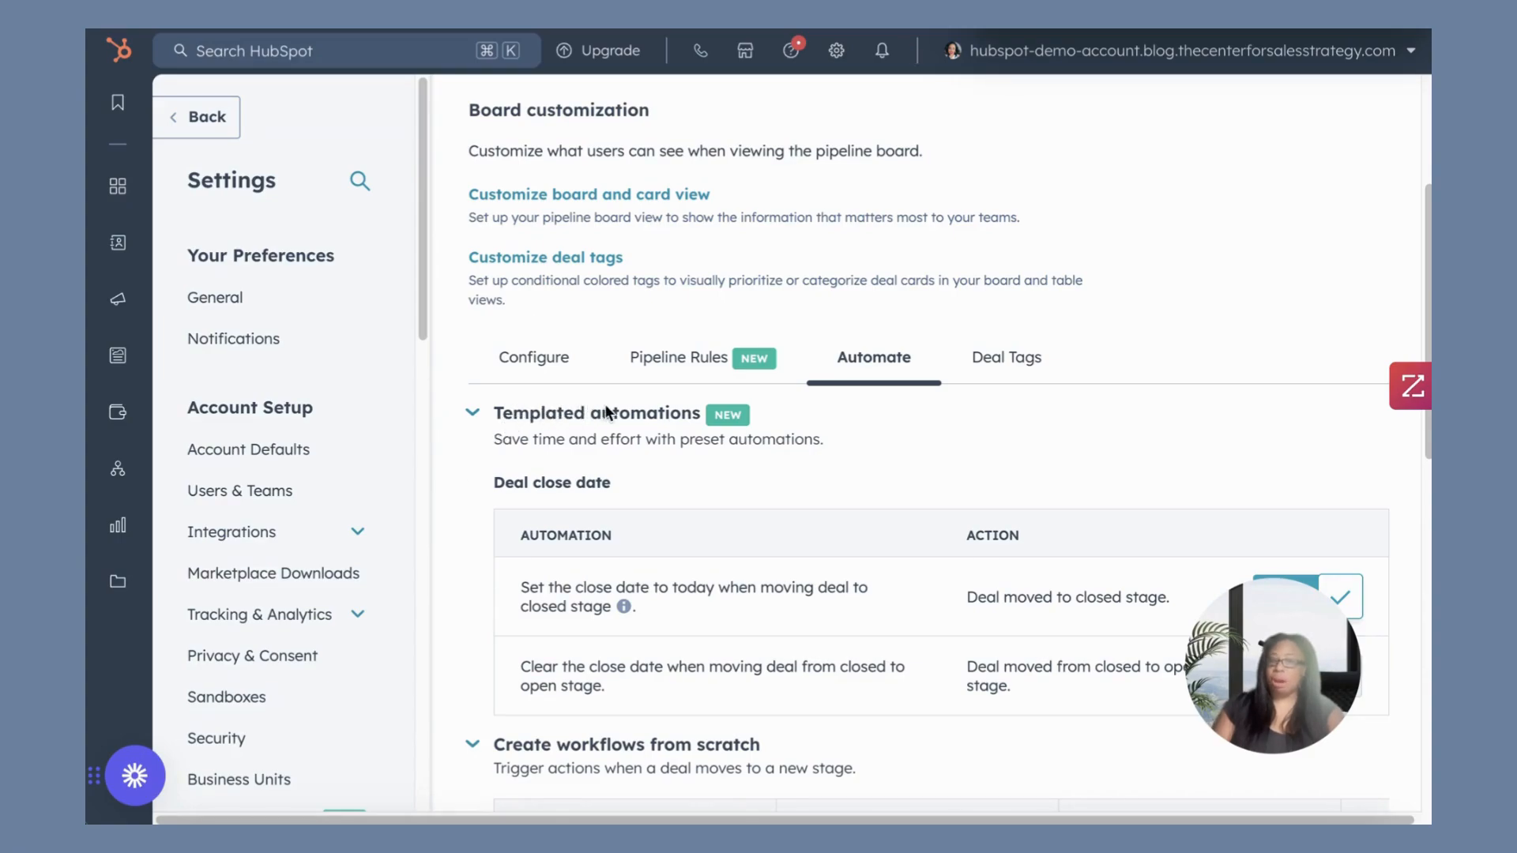
# Examine the Sales Pipeline's templated close-date automations and the per-stage workflows created from scratch.
pyautogui.click(473, 413)
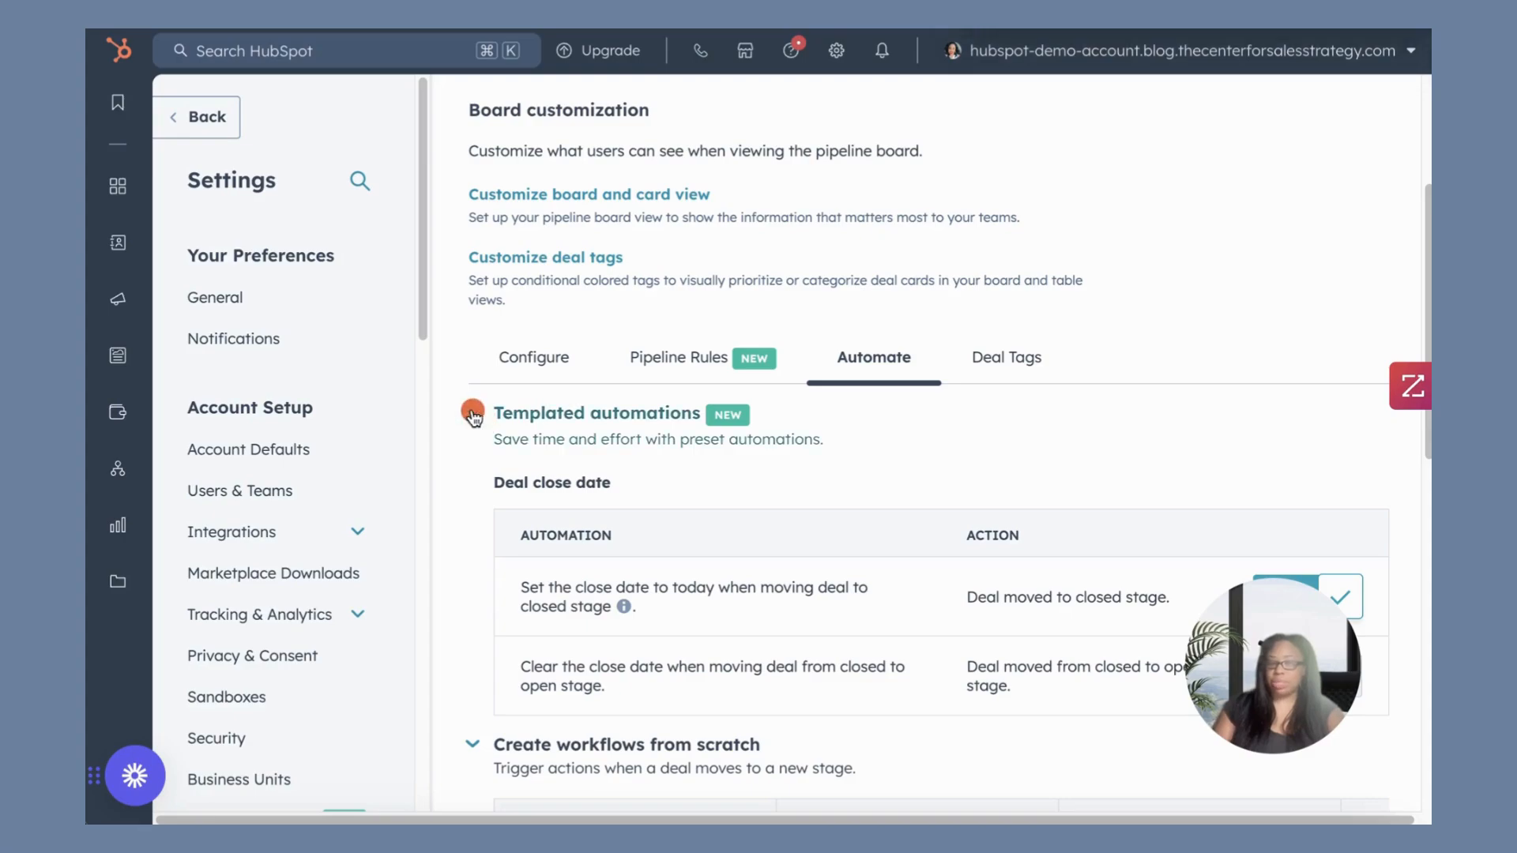
pyautogui.click(473, 412)
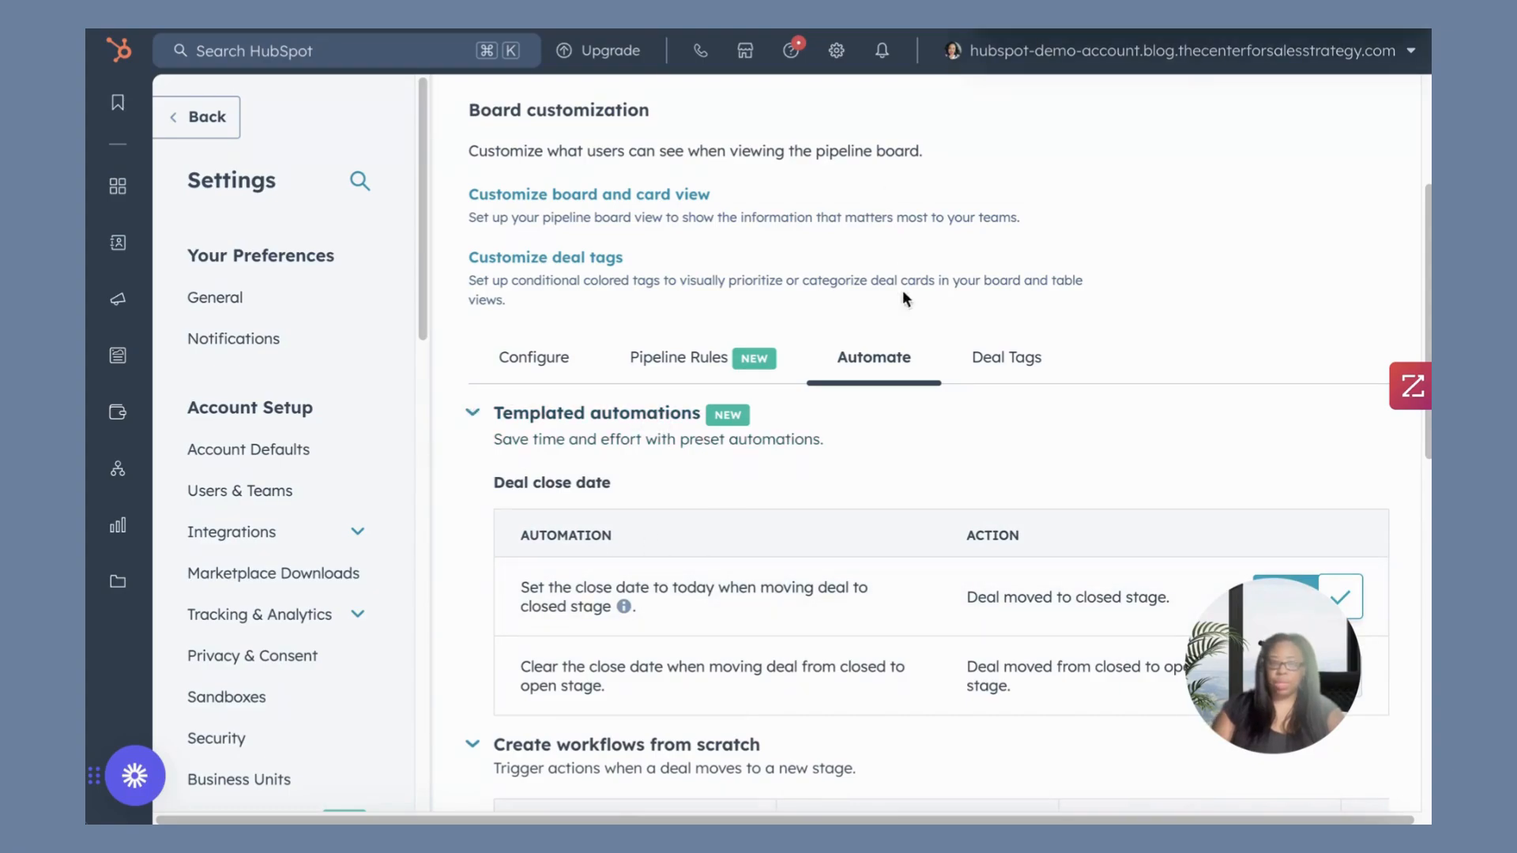
pyautogui.scroll(-2, 989, 373)
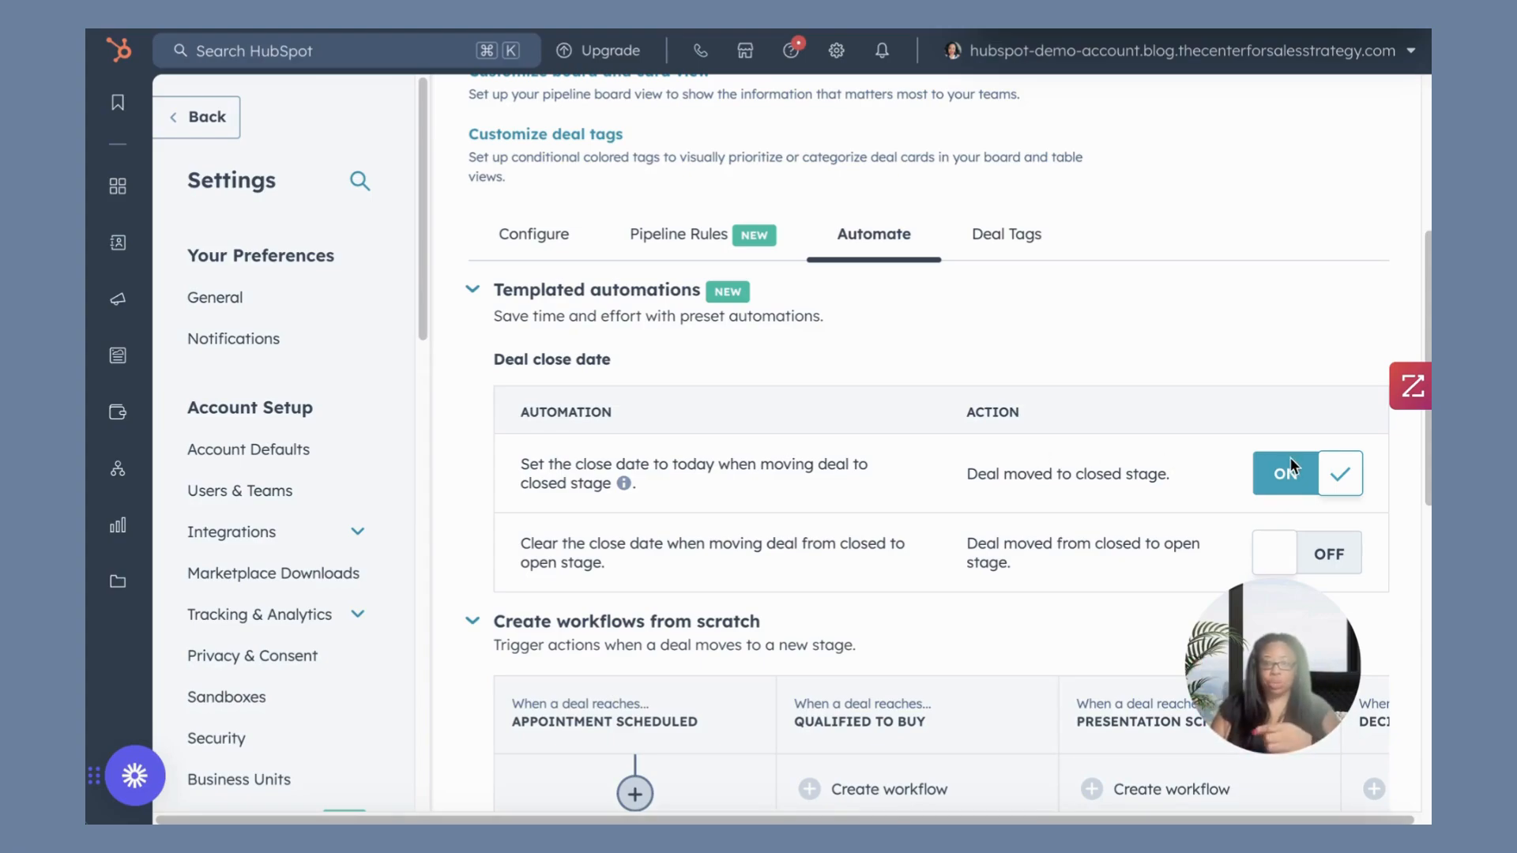
pyautogui.scroll(-1, 1284, 456)
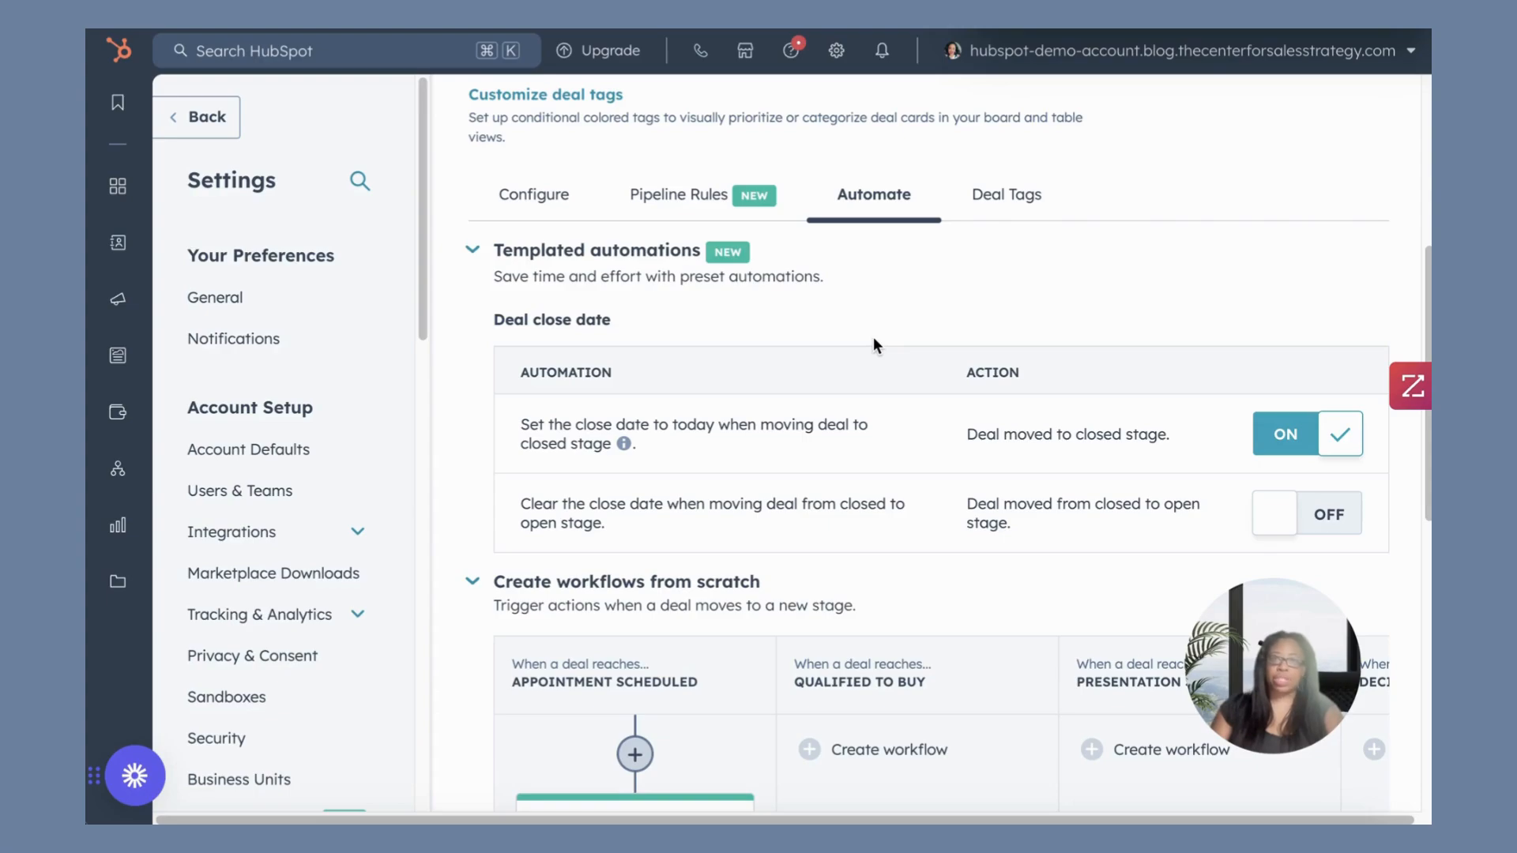
pyautogui.scroll(-3, 869, 364)
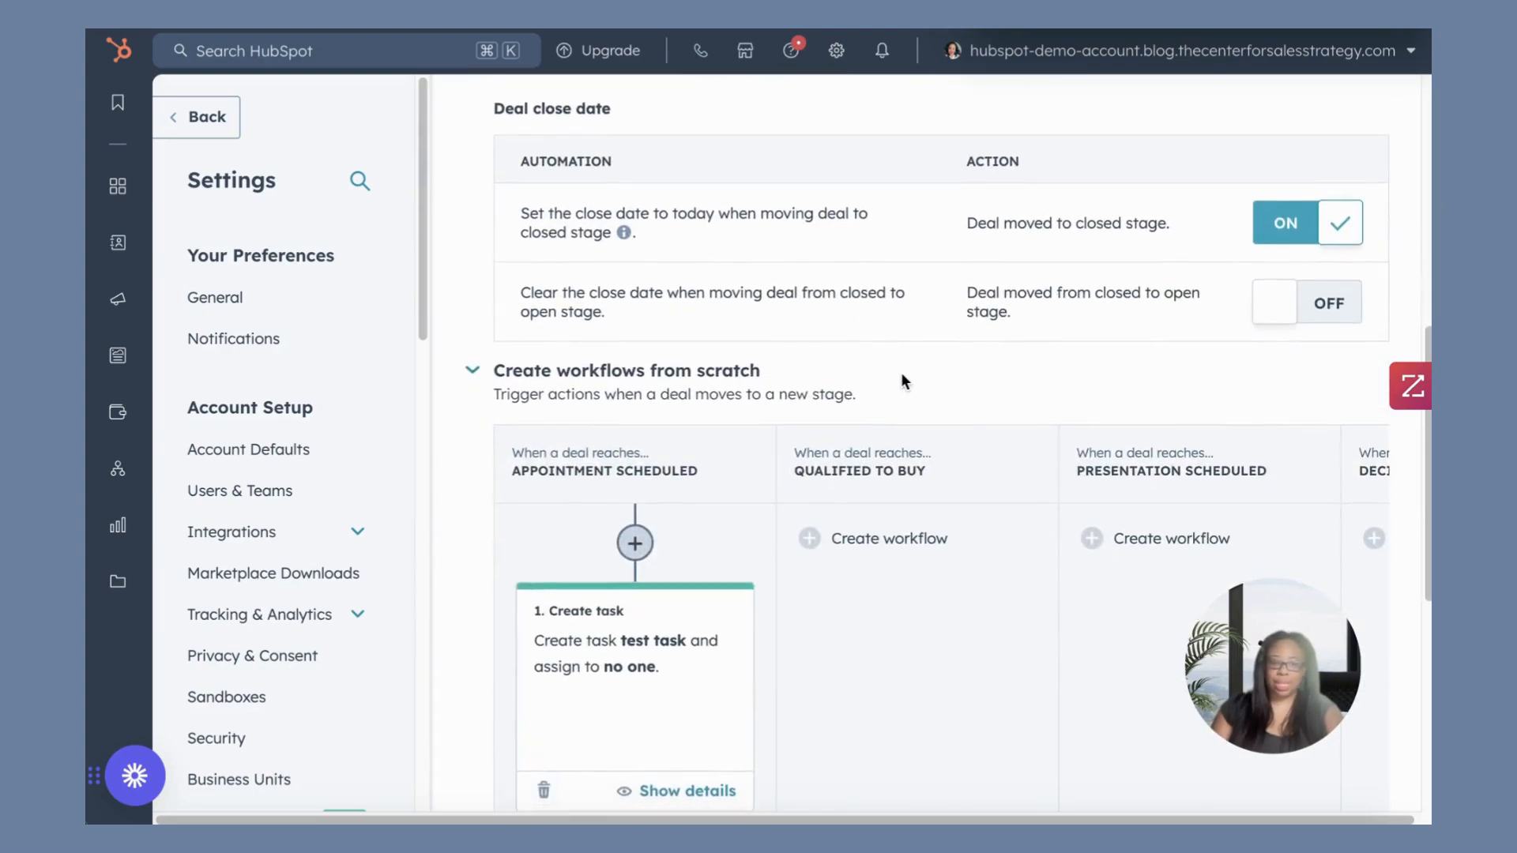
pyautogui.scroll(-2, 902, 373)
pyautogui.scroll(3, 903, 373)
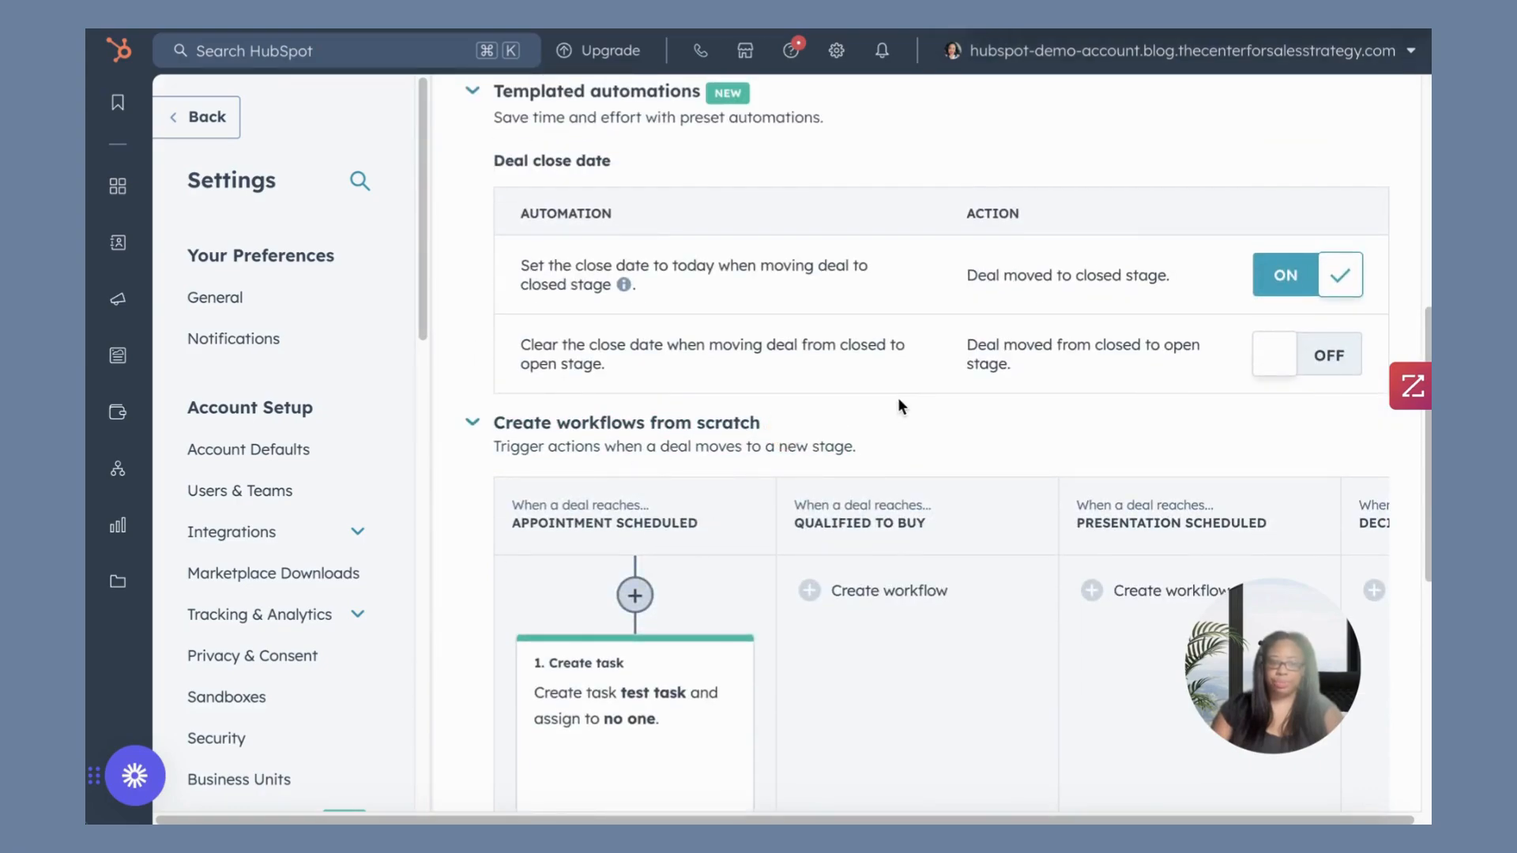
pyautogui.scroll(-2, 898, 397)
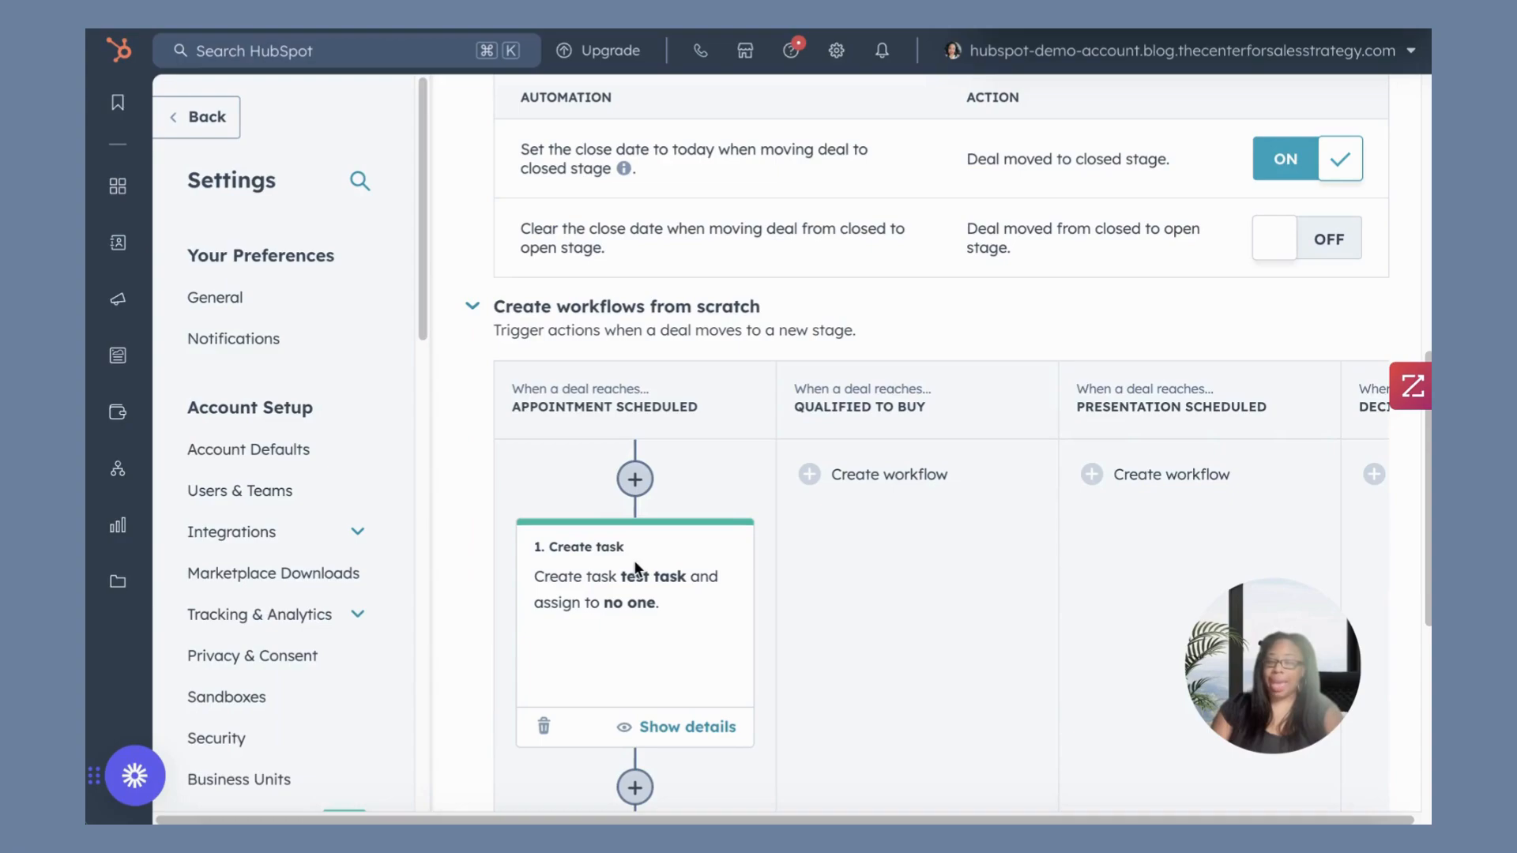
# Start a workflow for the Qualified To Buy stage with a Send internal email notification action.
pyautogui.click(818, 482)
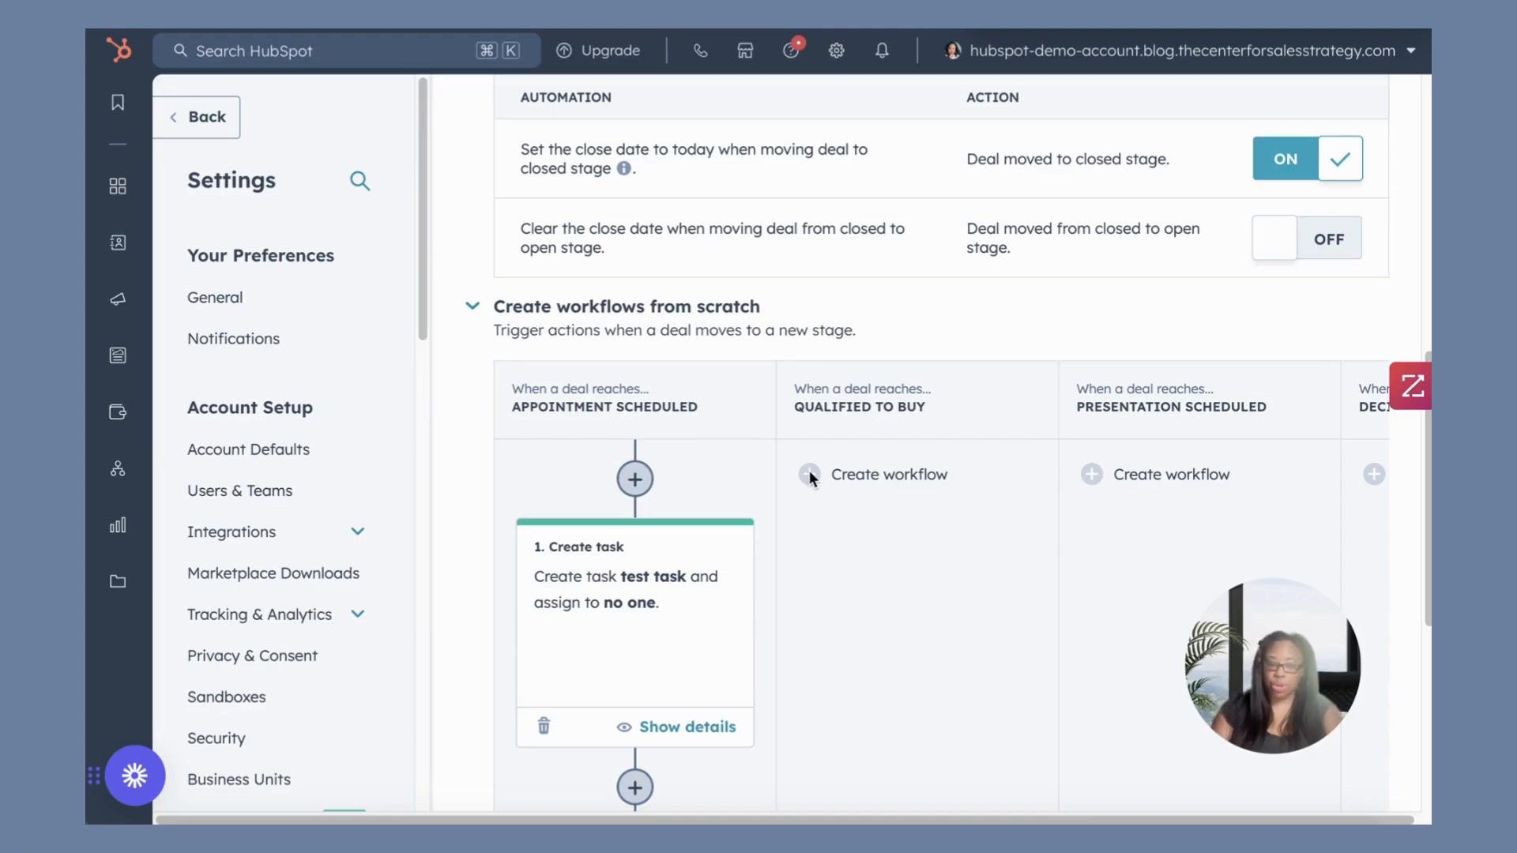
pyautogui.click(810, 474)
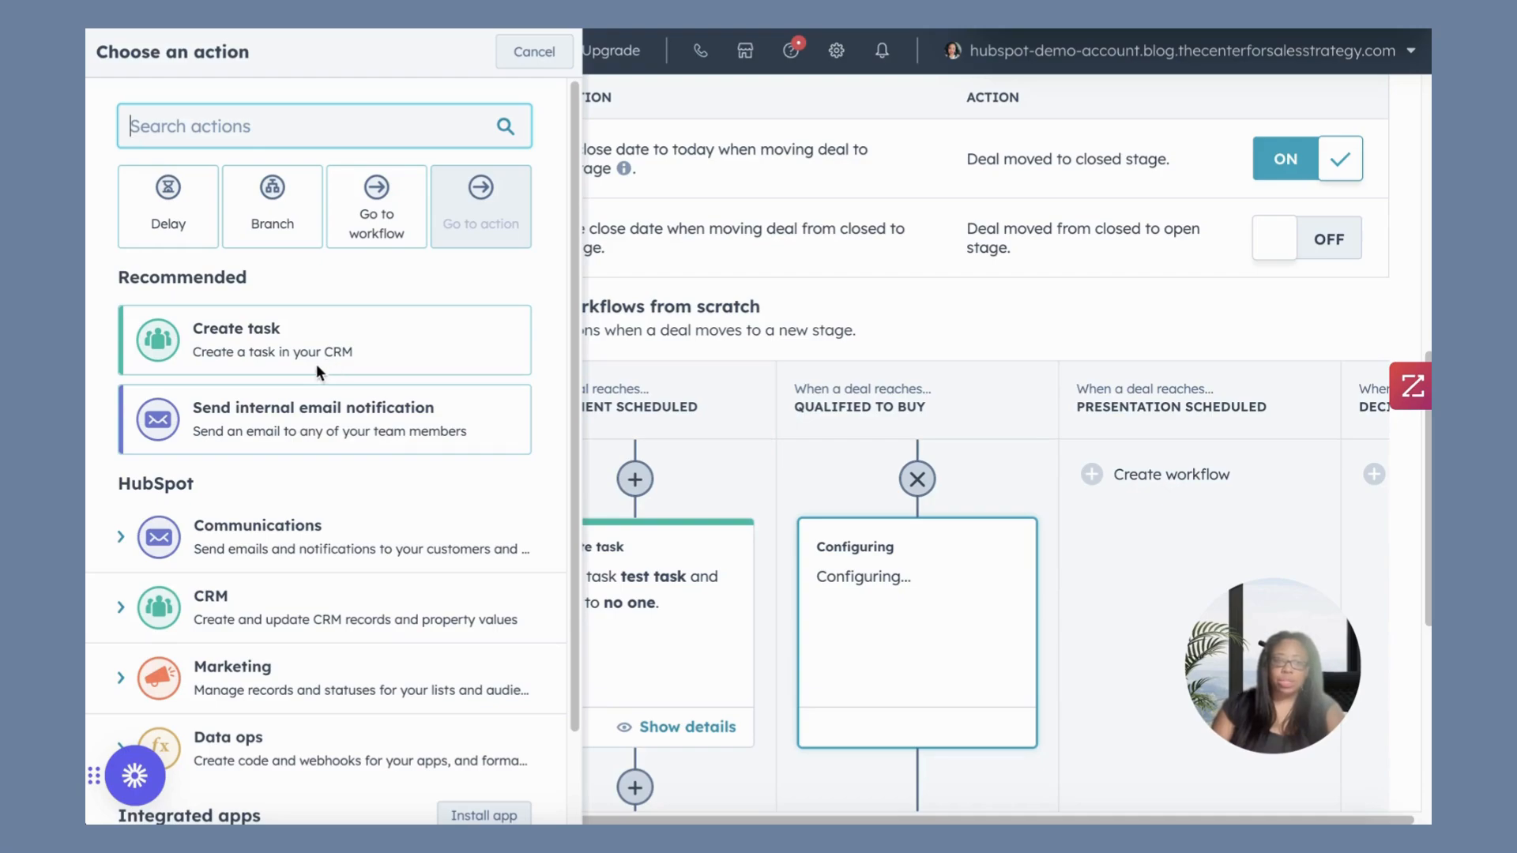
pyautogui.click(284, 412)
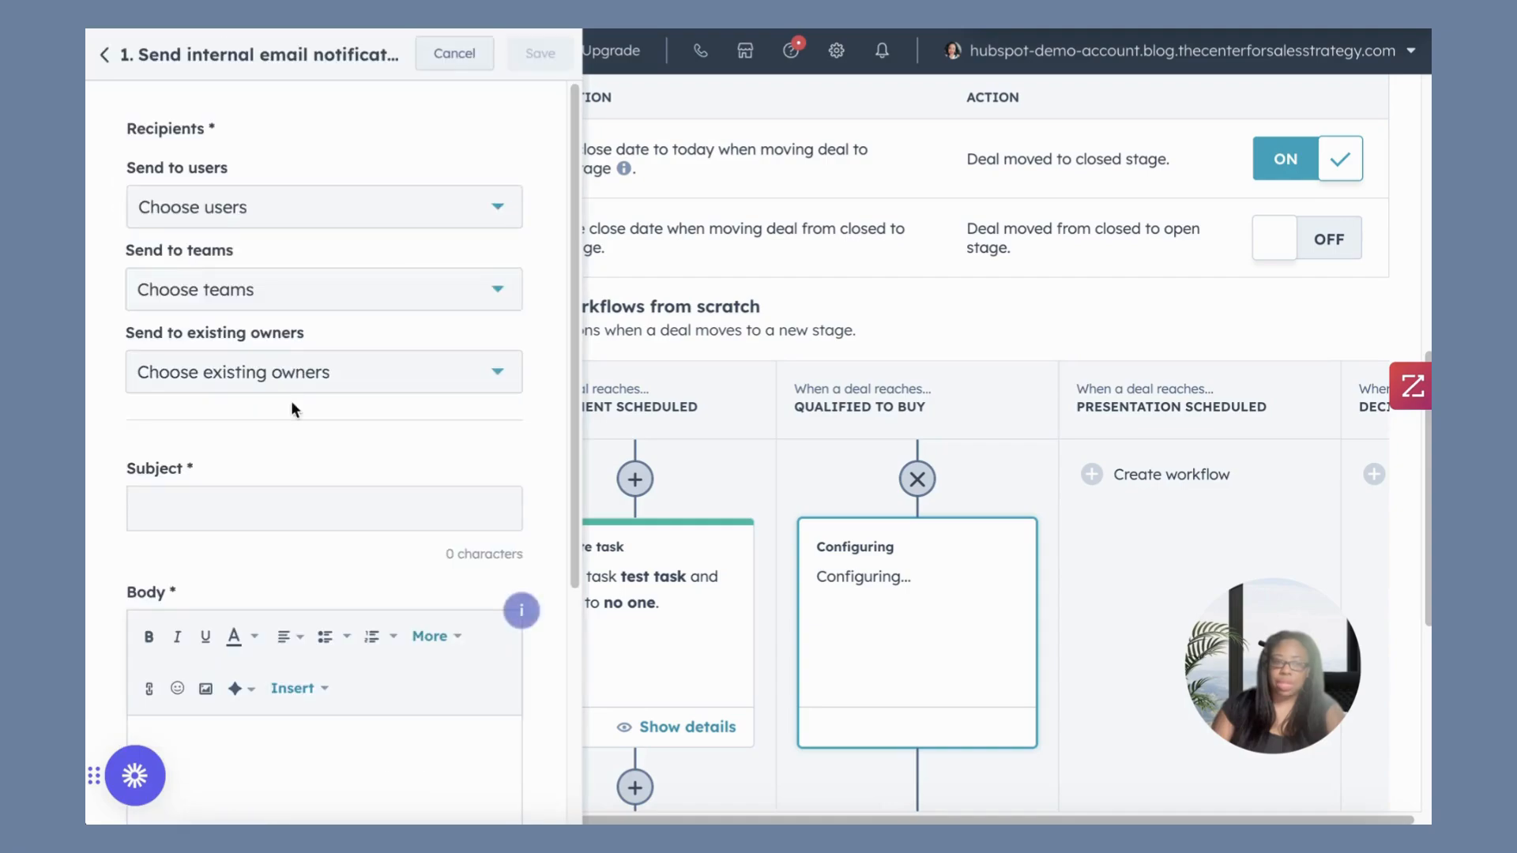
# Set the notification's recipients to one specific user and the deal owner.
pyautogui.click(374, 212)
pyautogui.click(182, 427)
pyautogui.click(435, 136)
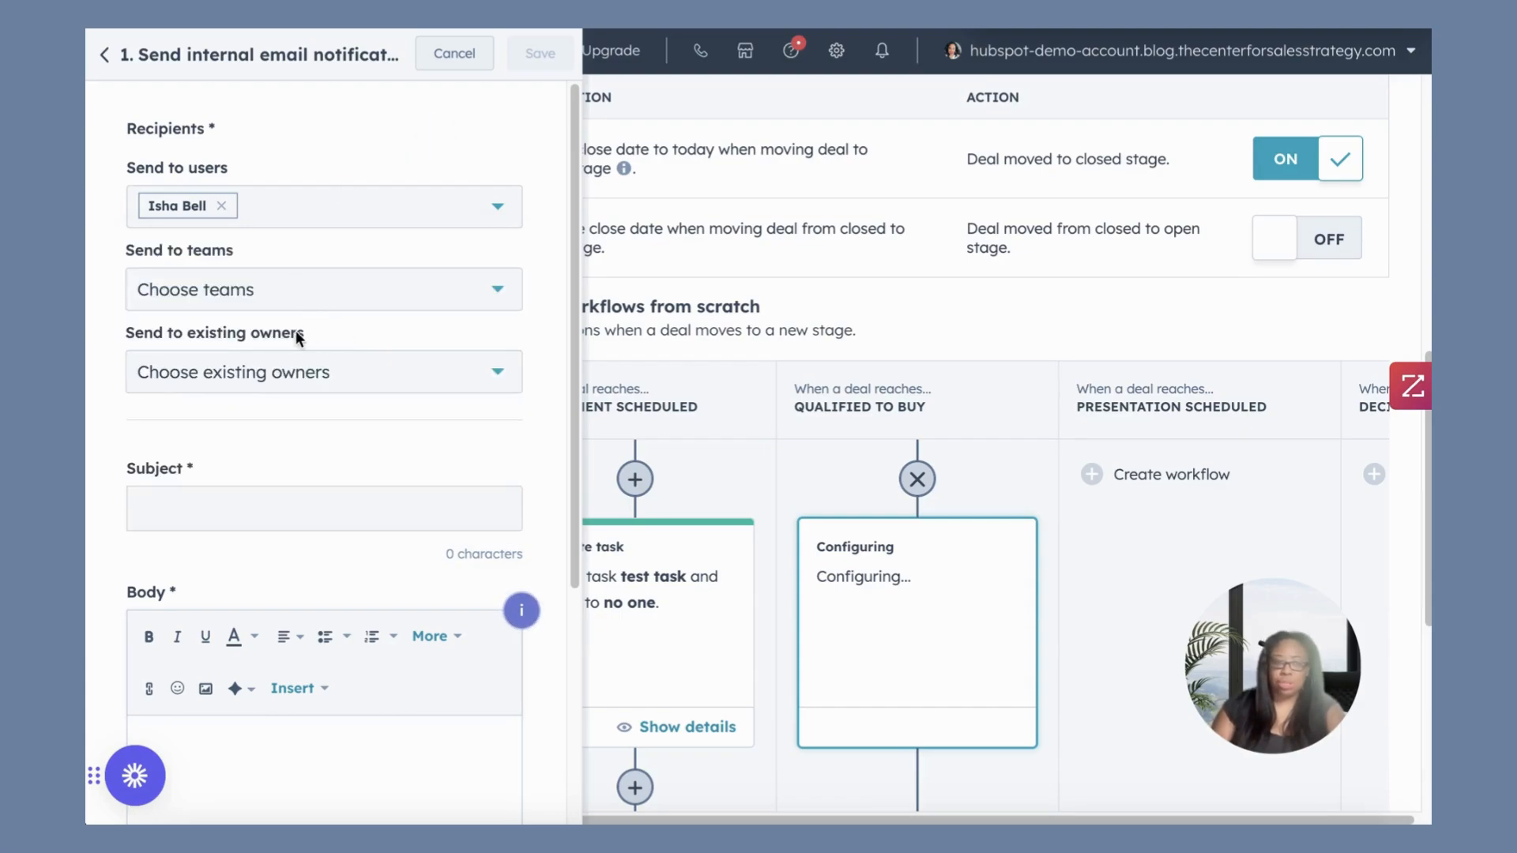
pyautogui.click(303, 365)
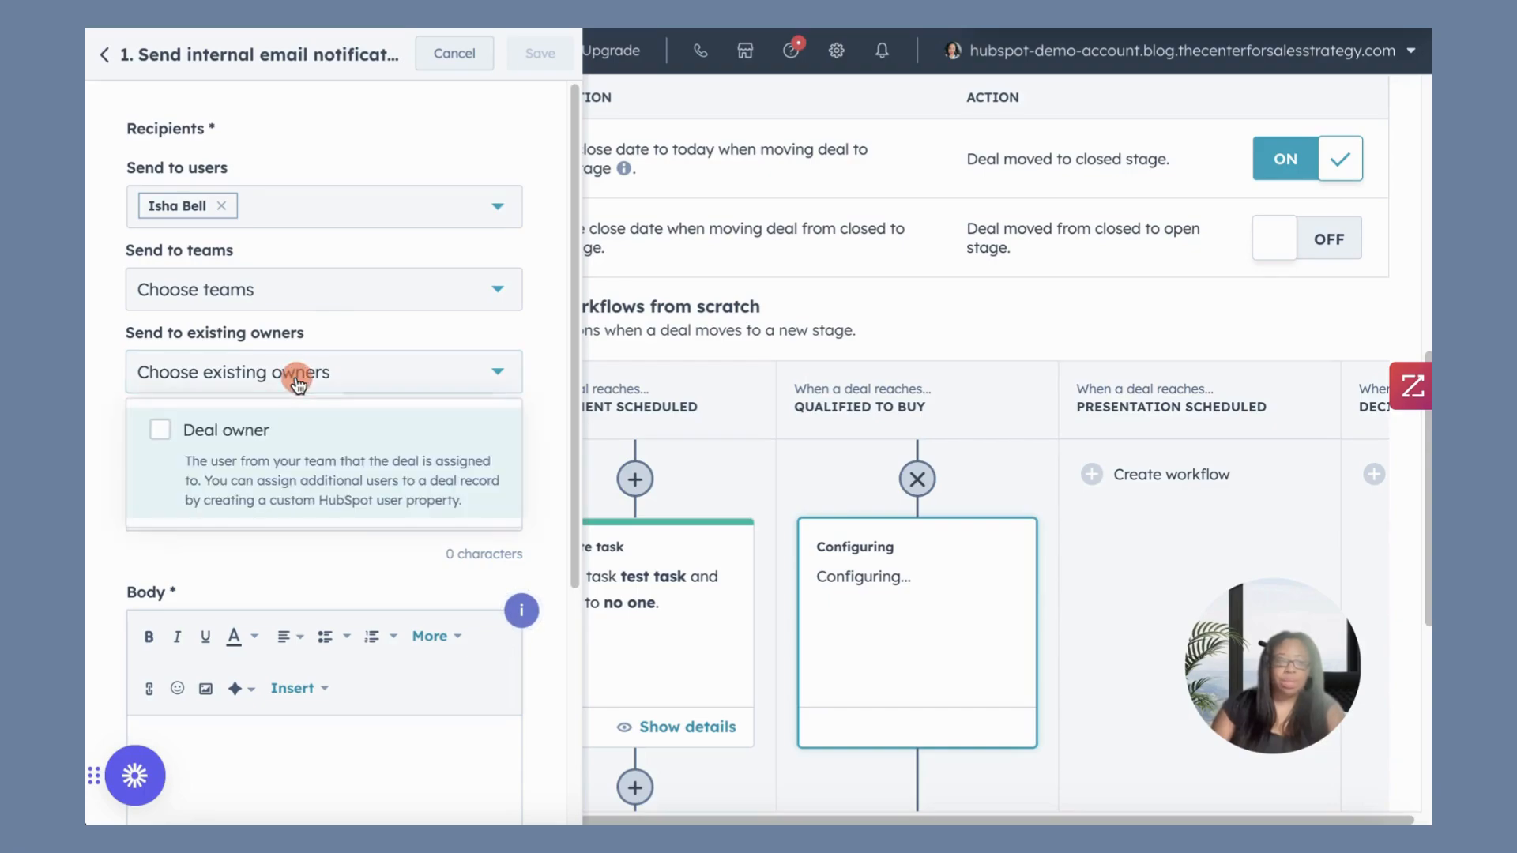
pyautogui.click(247, 454)
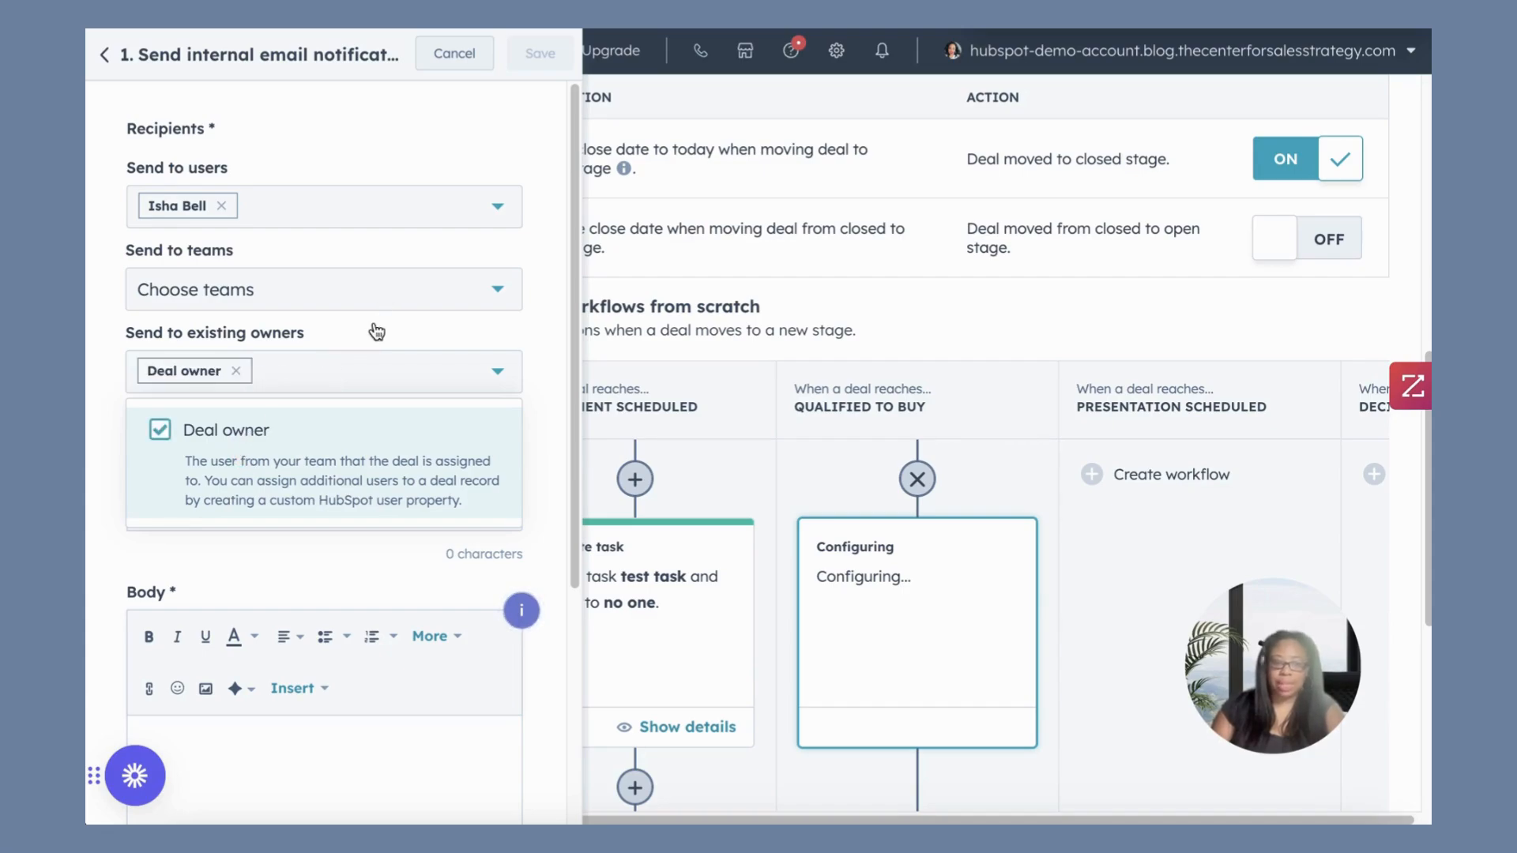
pyautogui.click(348, 372)
pyautogui.click(237, 531)
# Enter "test" as the notification's subject and body, and save the action.
pyautogui.click(244, 506)
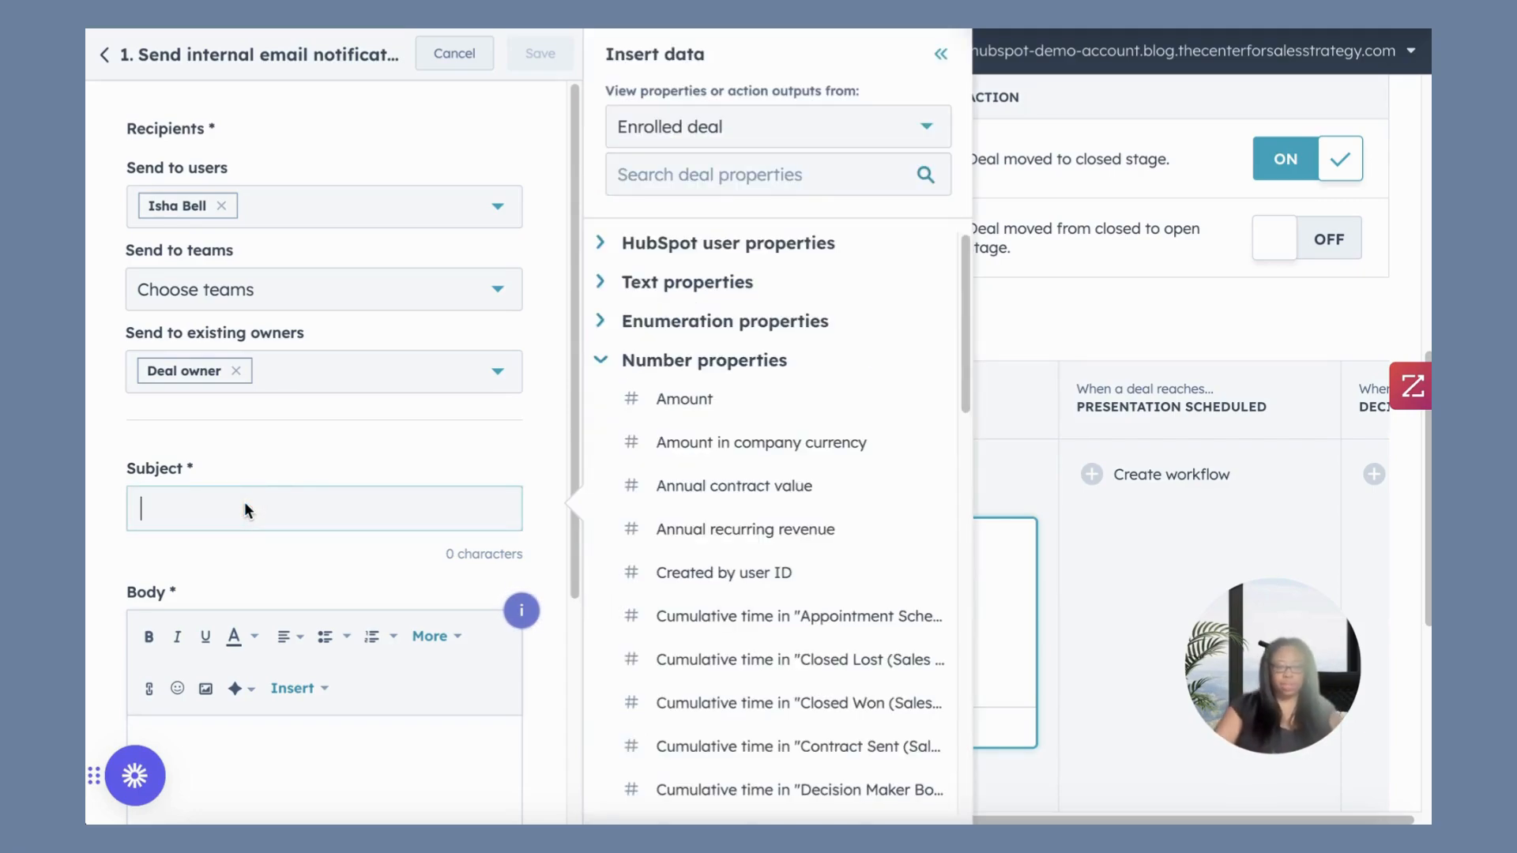
pyautogui.write('test')
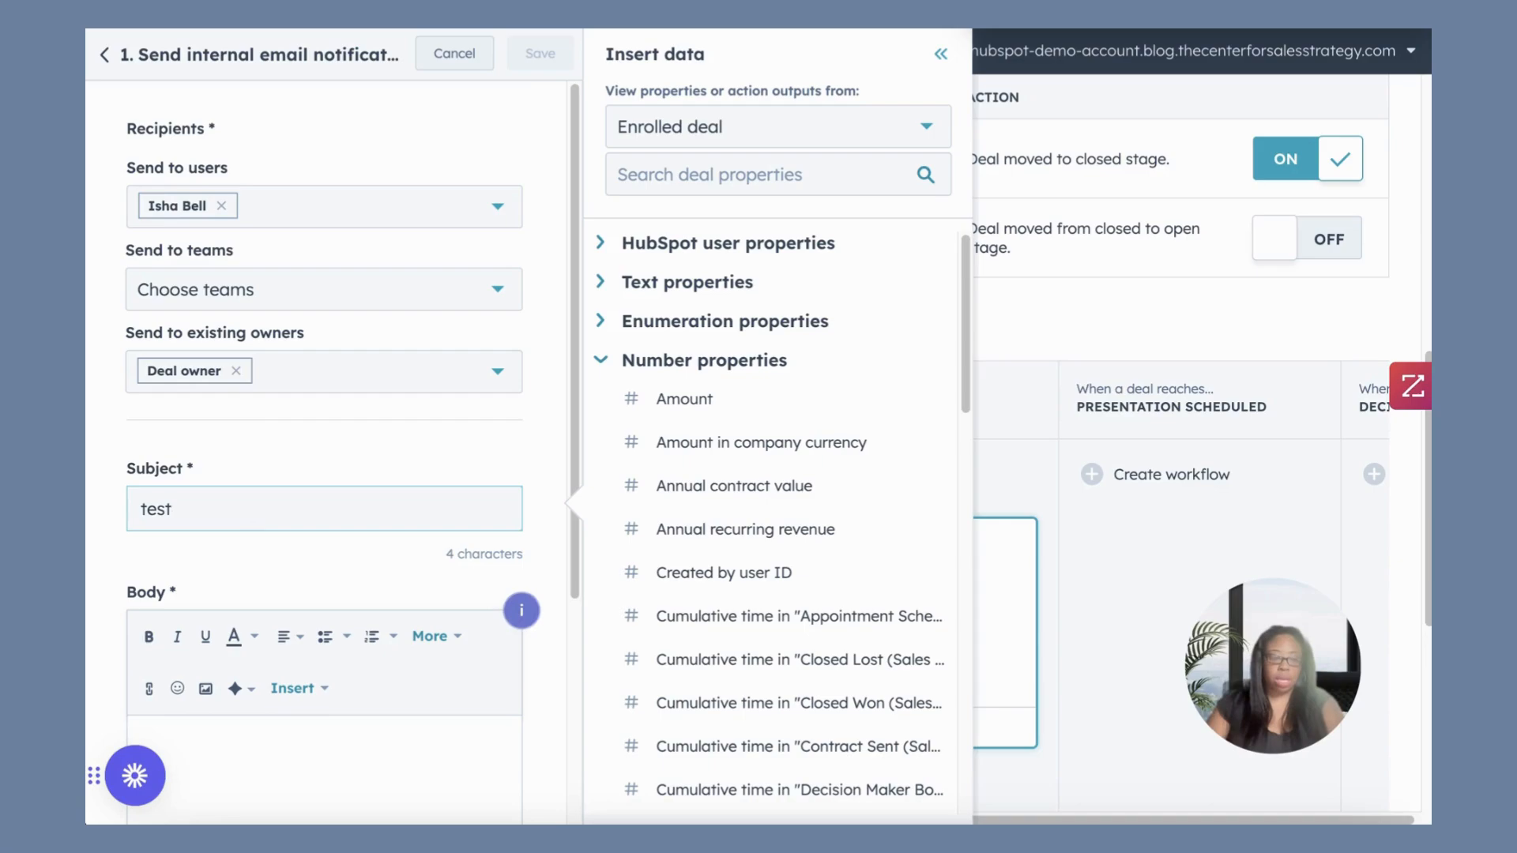
pyautogui.scroll(-3, 264, 514)
pyautogui.click(242, 494)
pyautogui.write('test')
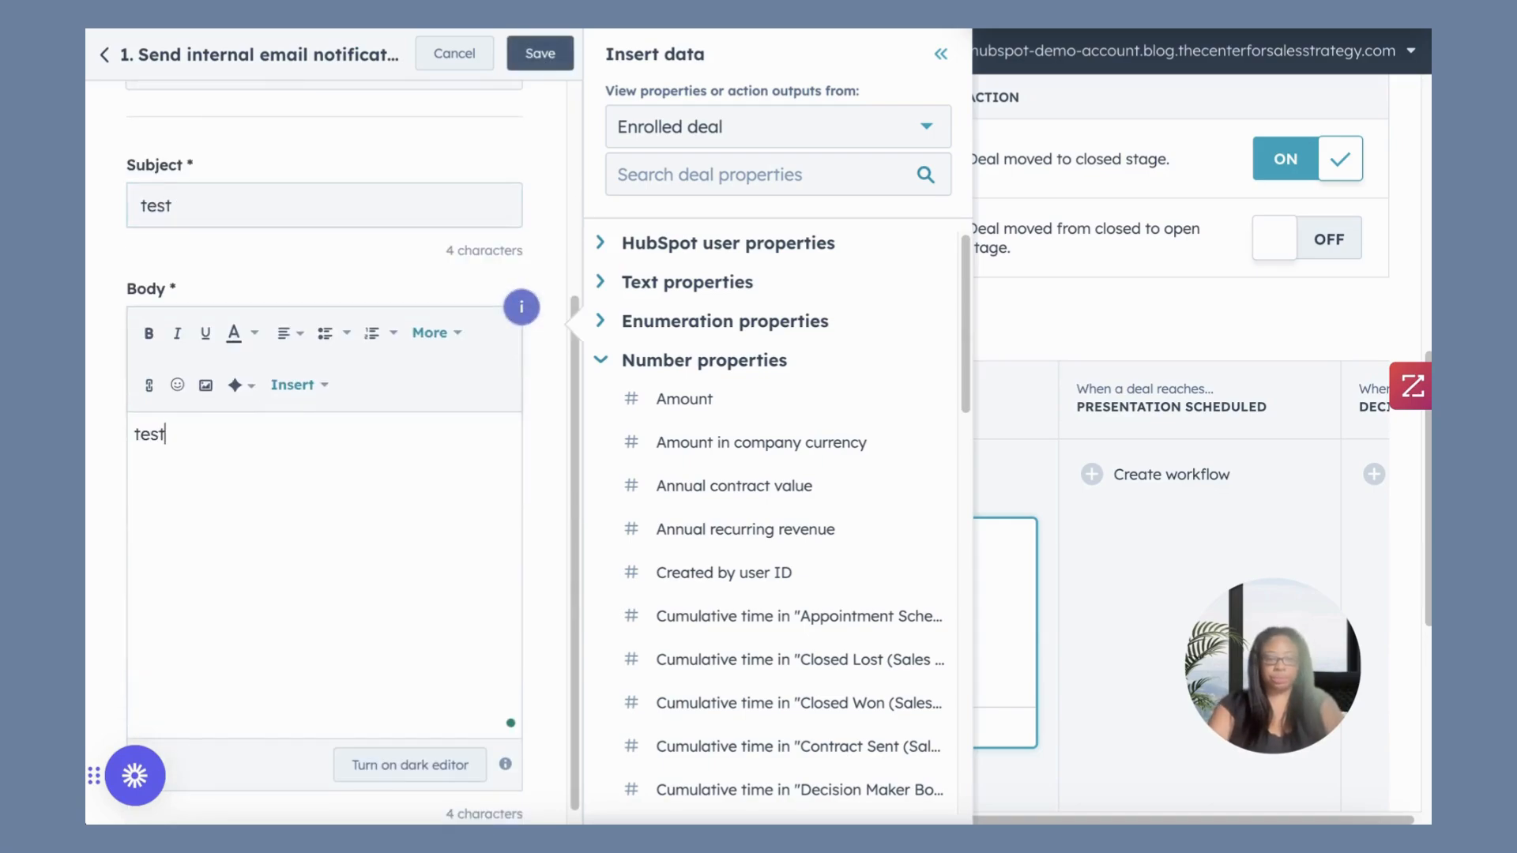
pyautogui.click(541, 54)
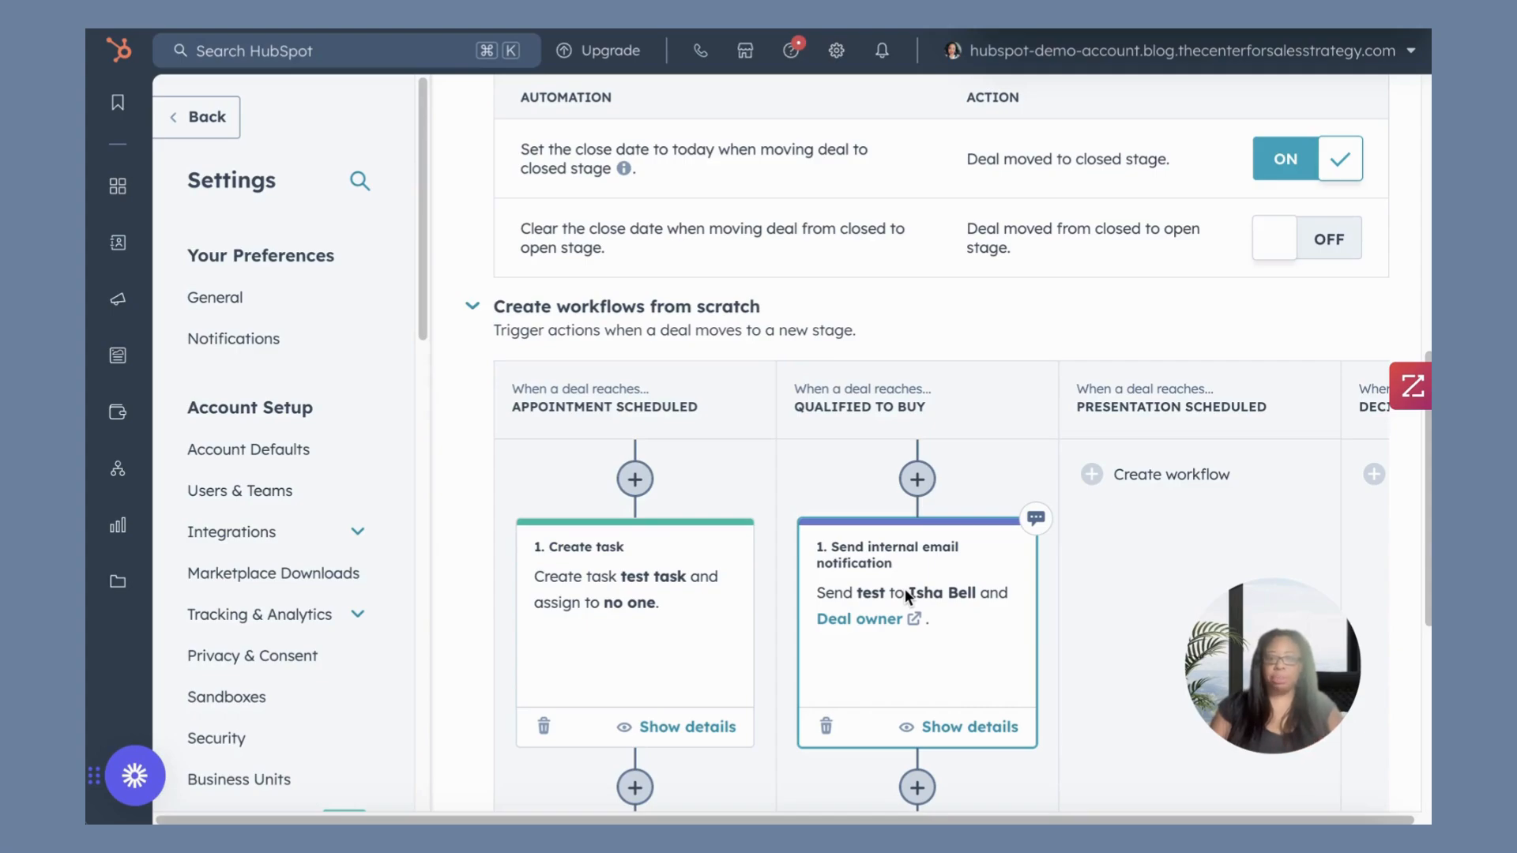
# Set the custom due date of the Appointment Scheduled stage's test task to 4 business days and save it.
pyautogui.click(690, 641)
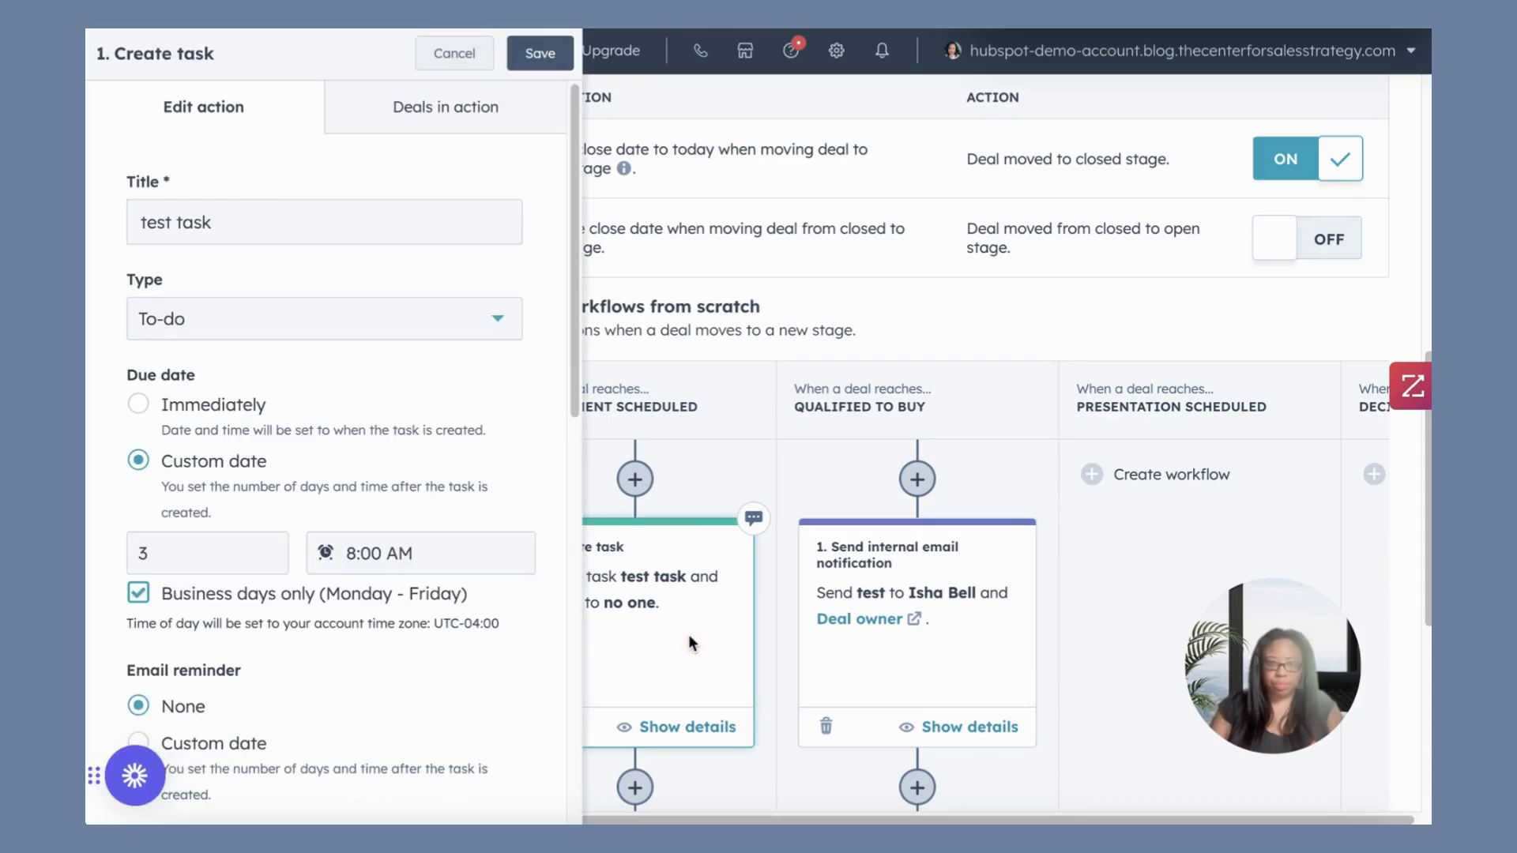
pyautogui.click(168, 555)
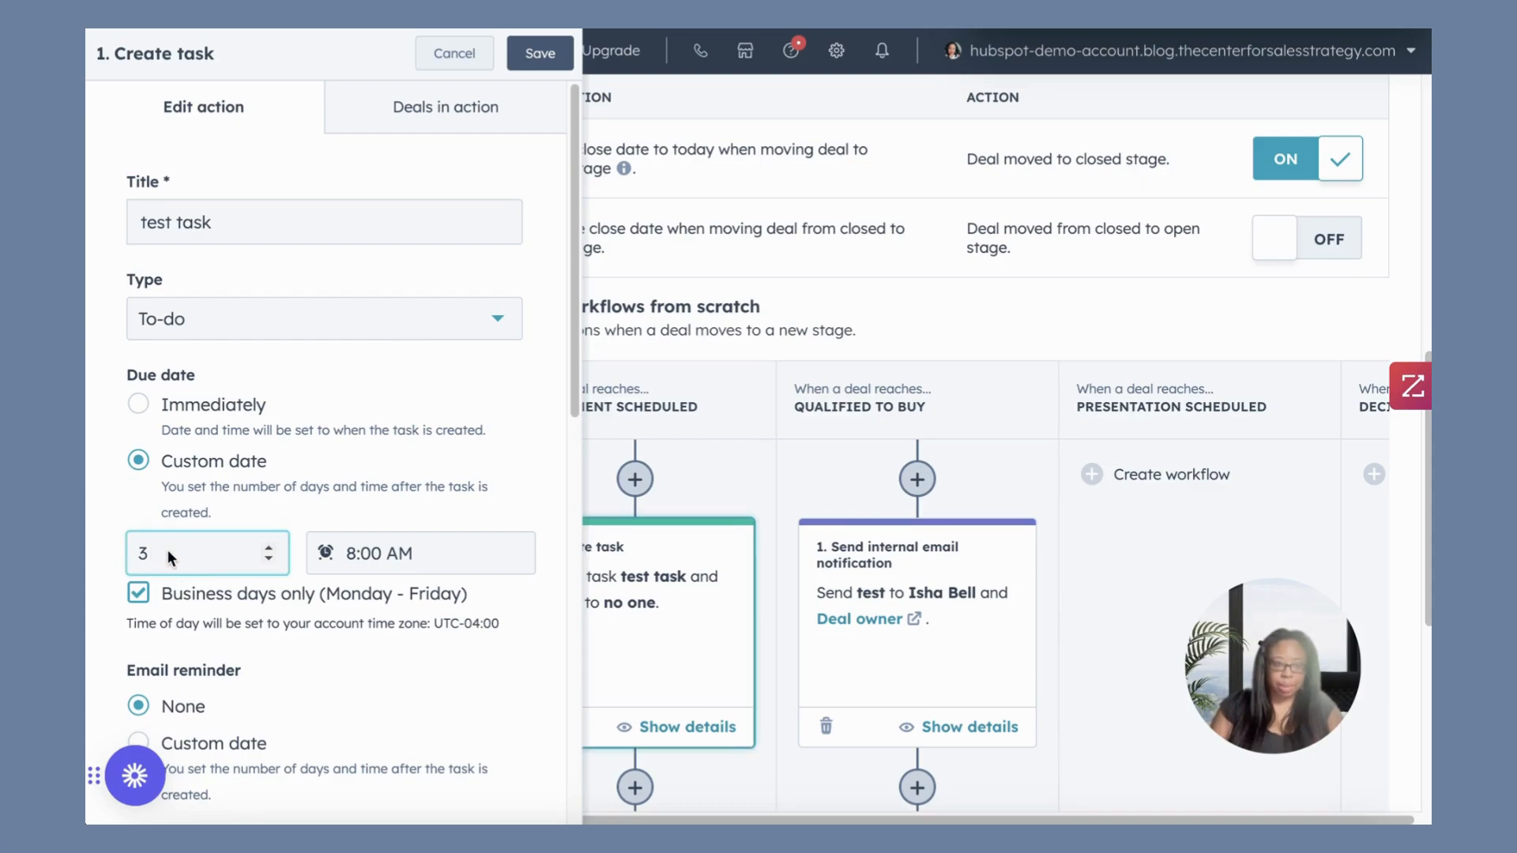
pyautogui.press('BackSpace')
pyautogui.write('4')
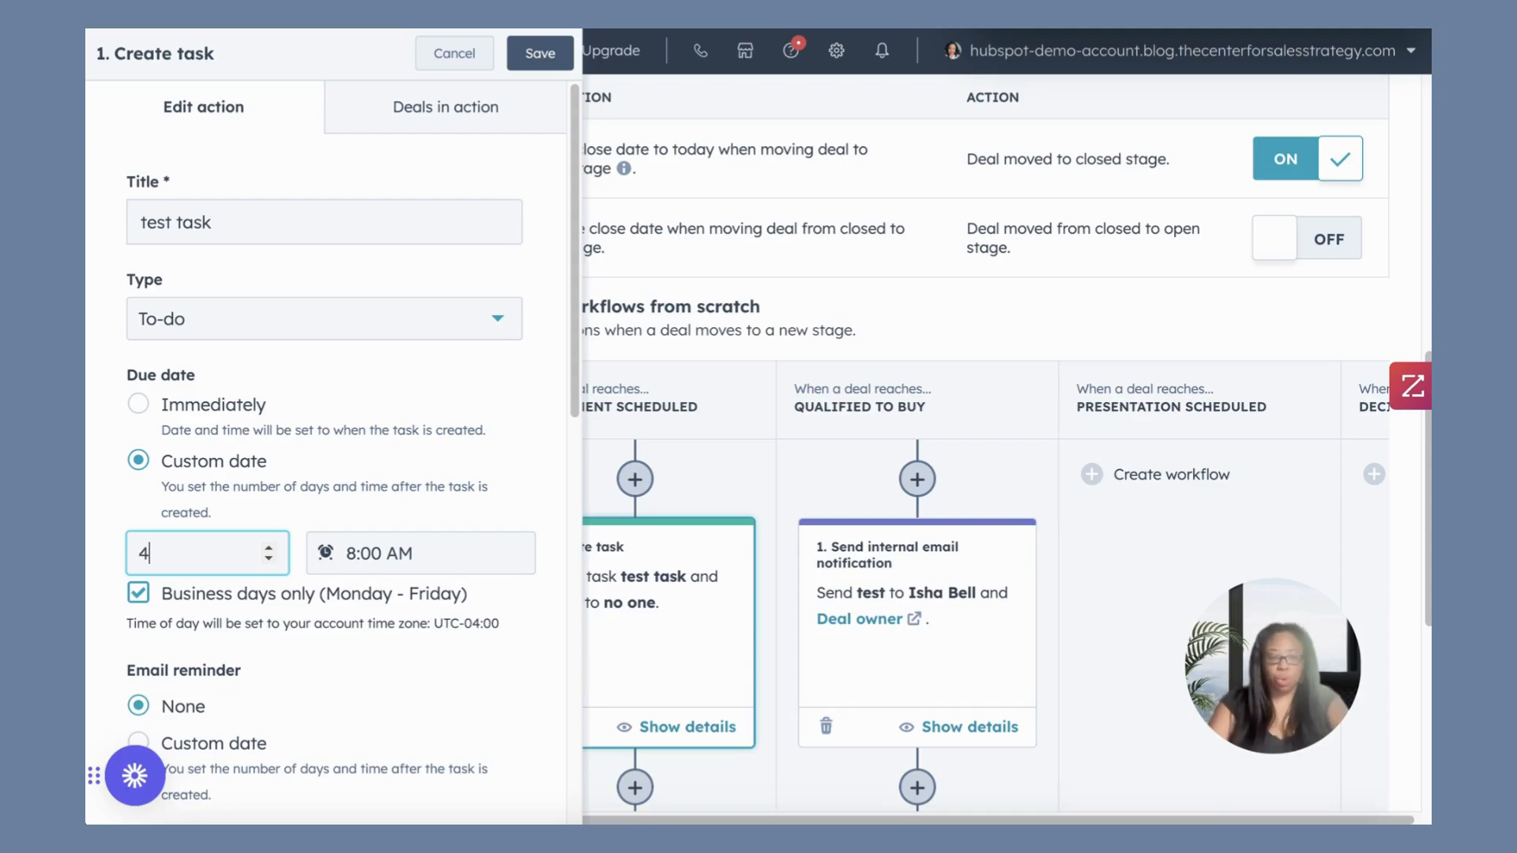
pyautogui.click(530, 55)
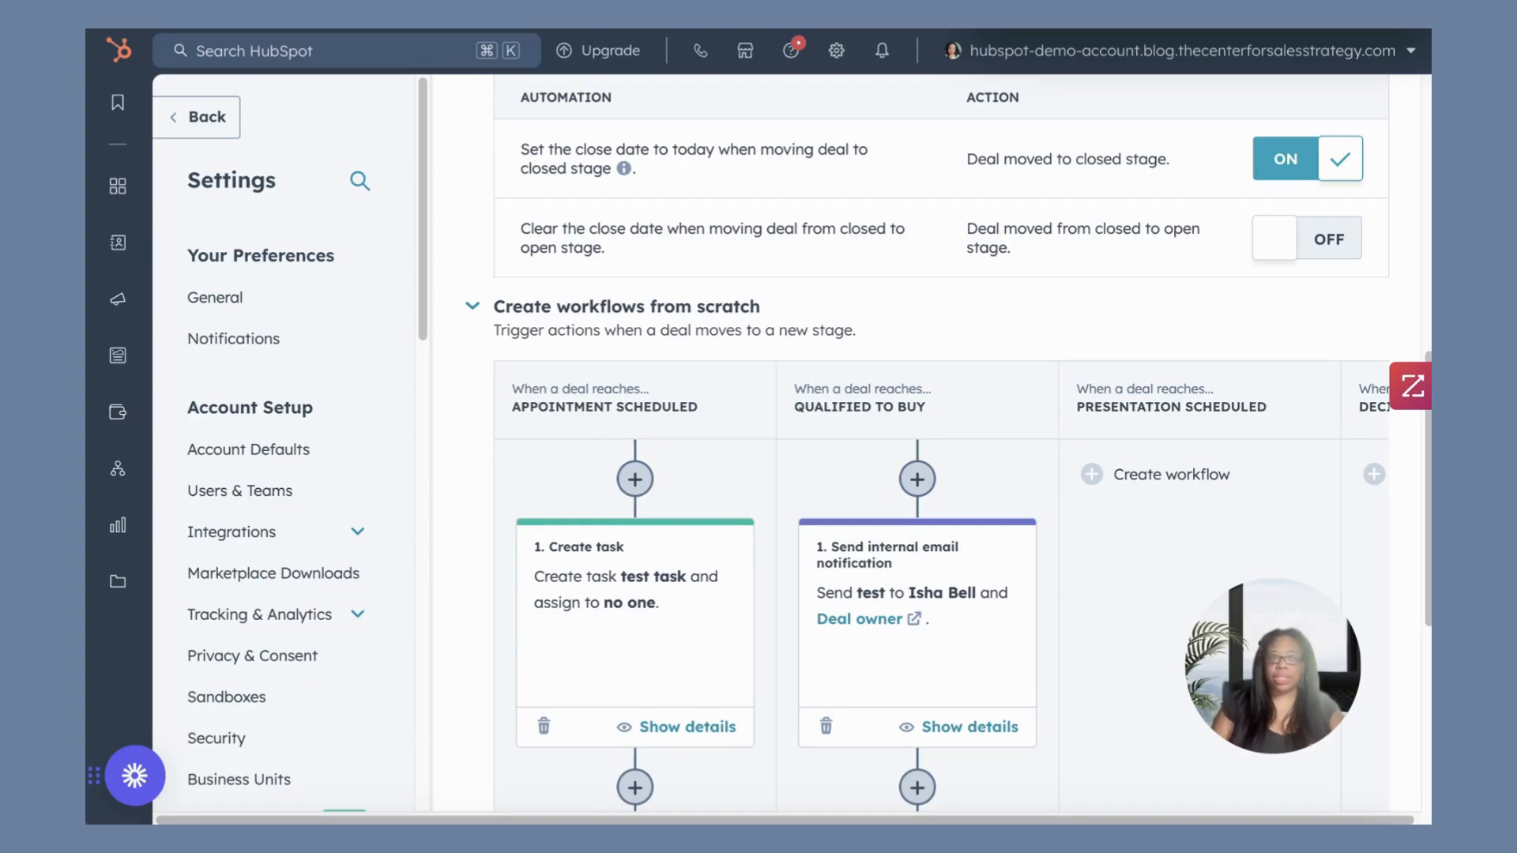
# Review the deletion options for the Create task action in the Appointment Scheduled workflow.
pyautogui.click(540, 726)
pyautogui.scroll(-3, 570, 712)
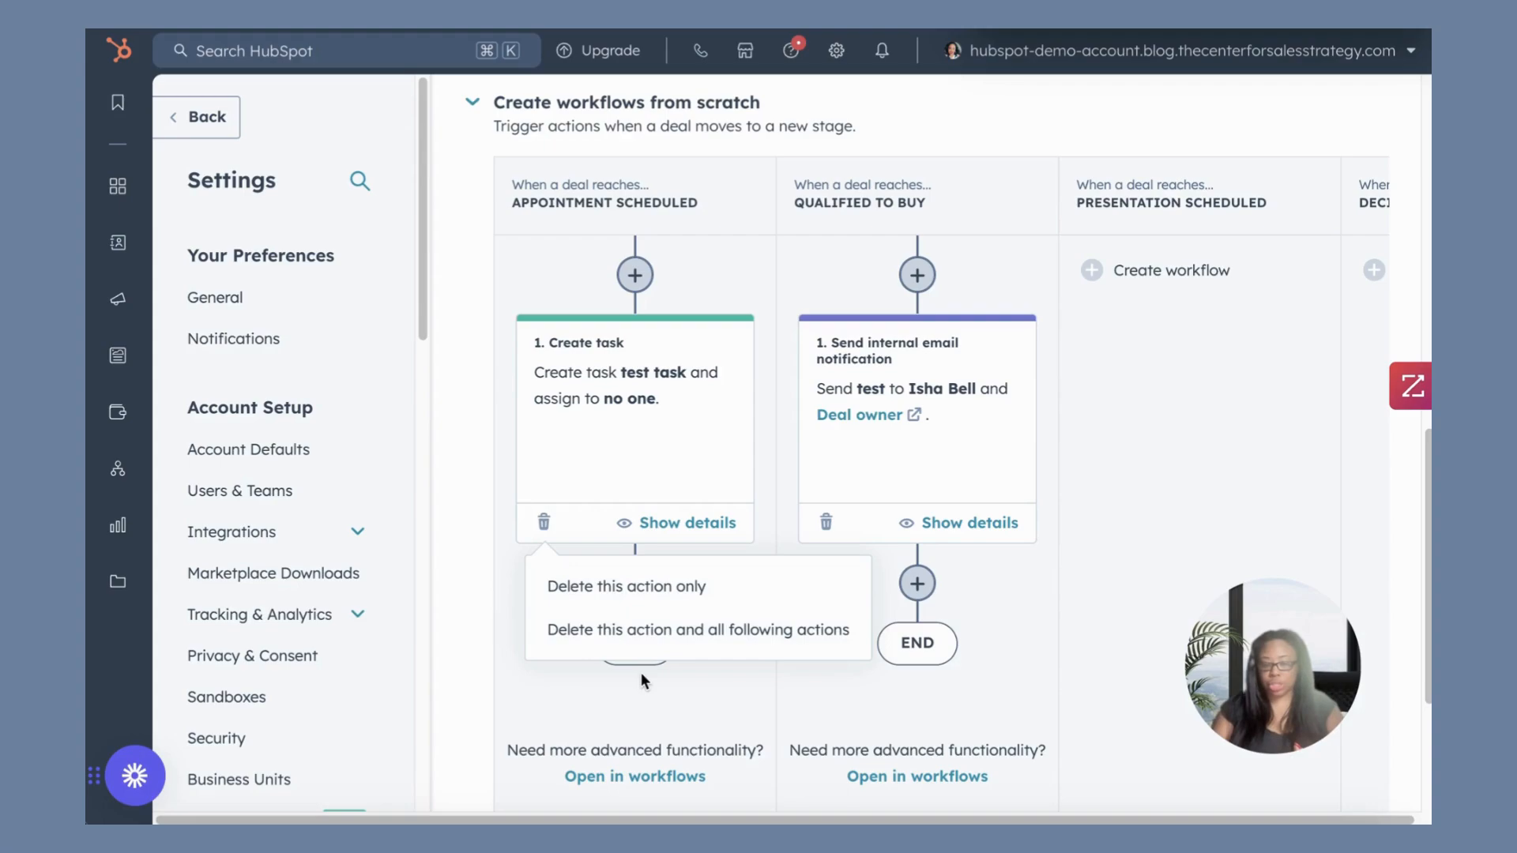
pyautogui.click(639, 703)
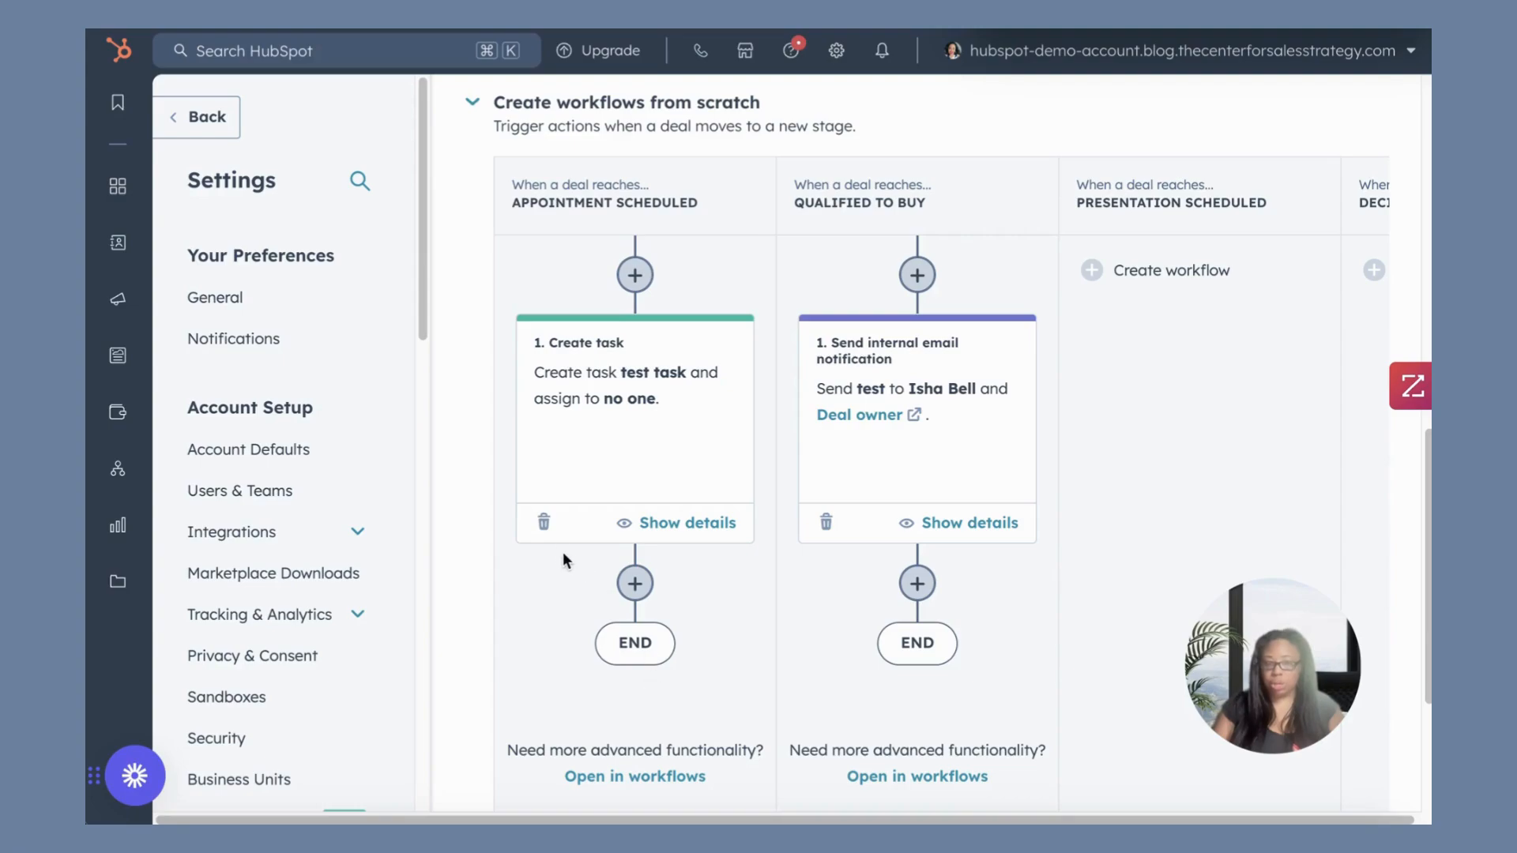
pyautogui.click(545, 523)
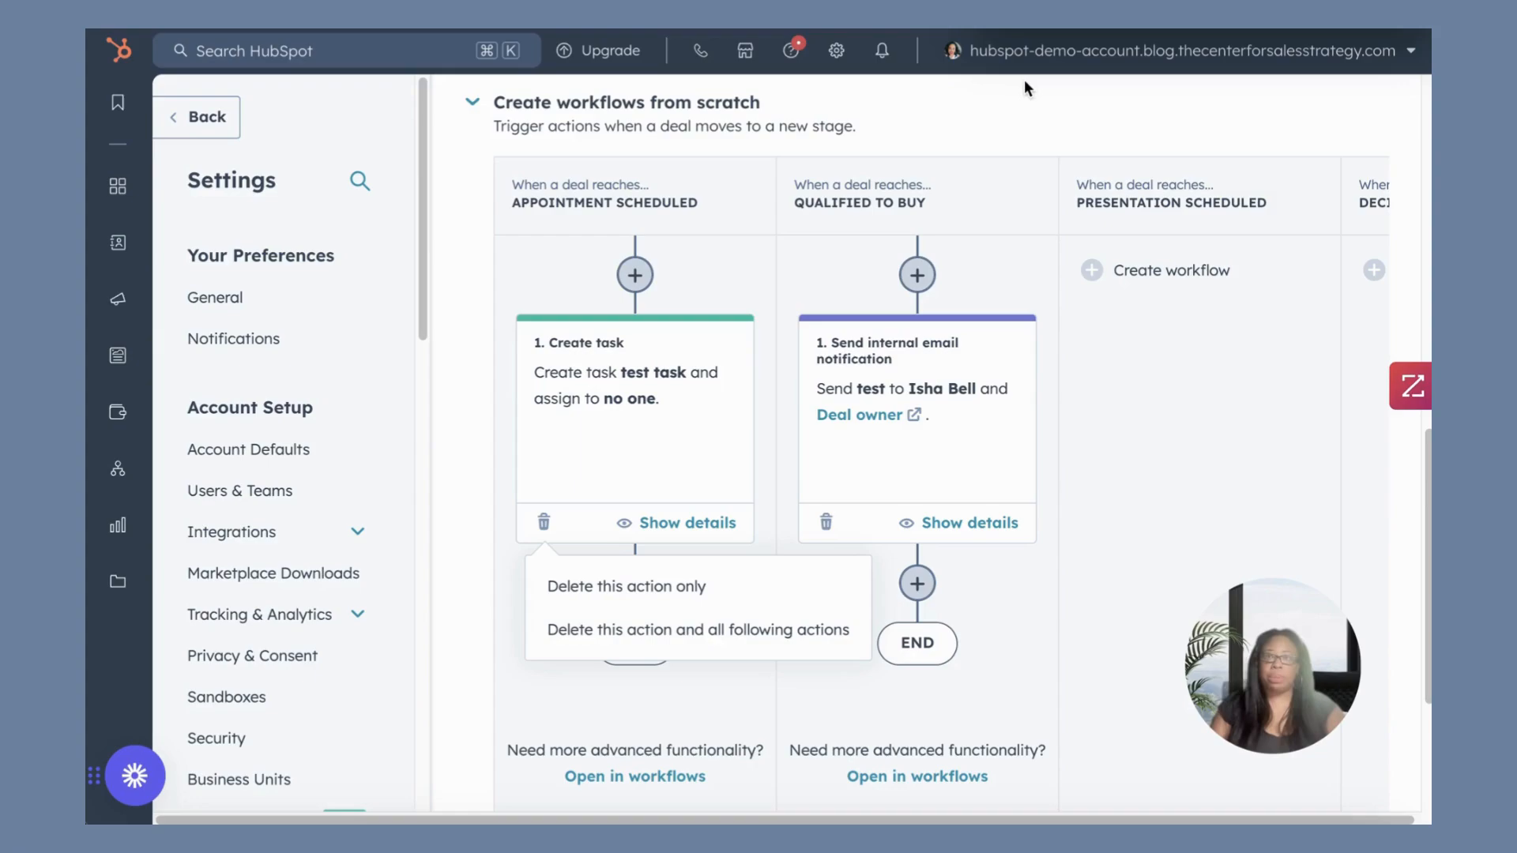
# Post a comment on the Appointment Scheduled stage's Create task action that mentions a colleague.
pyautogui.click(722, 417)
pyautogui.moveTo(746, 333)
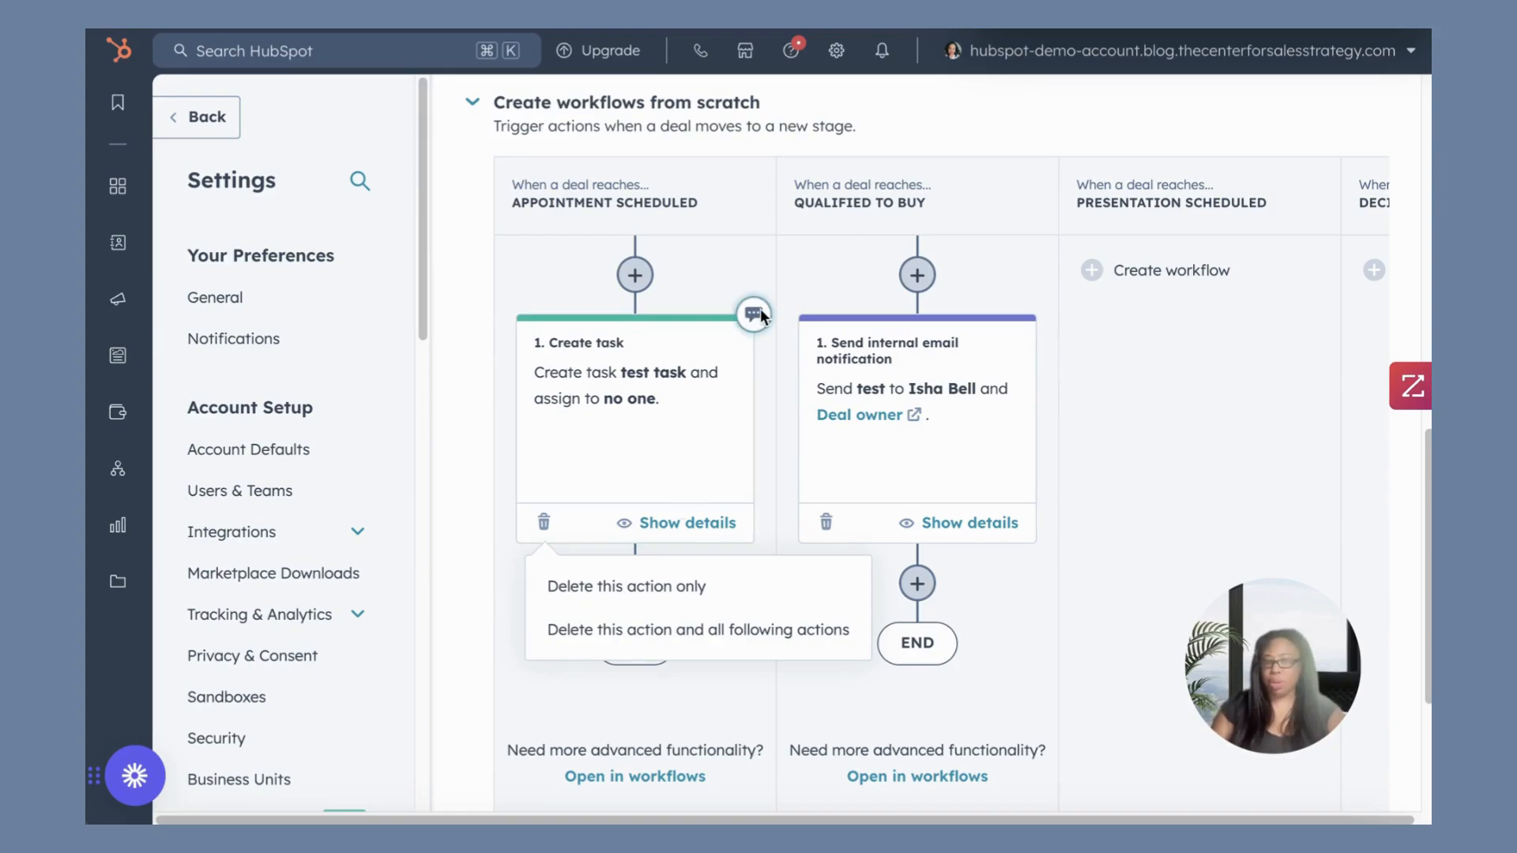
pyautogui.click(754, 314)
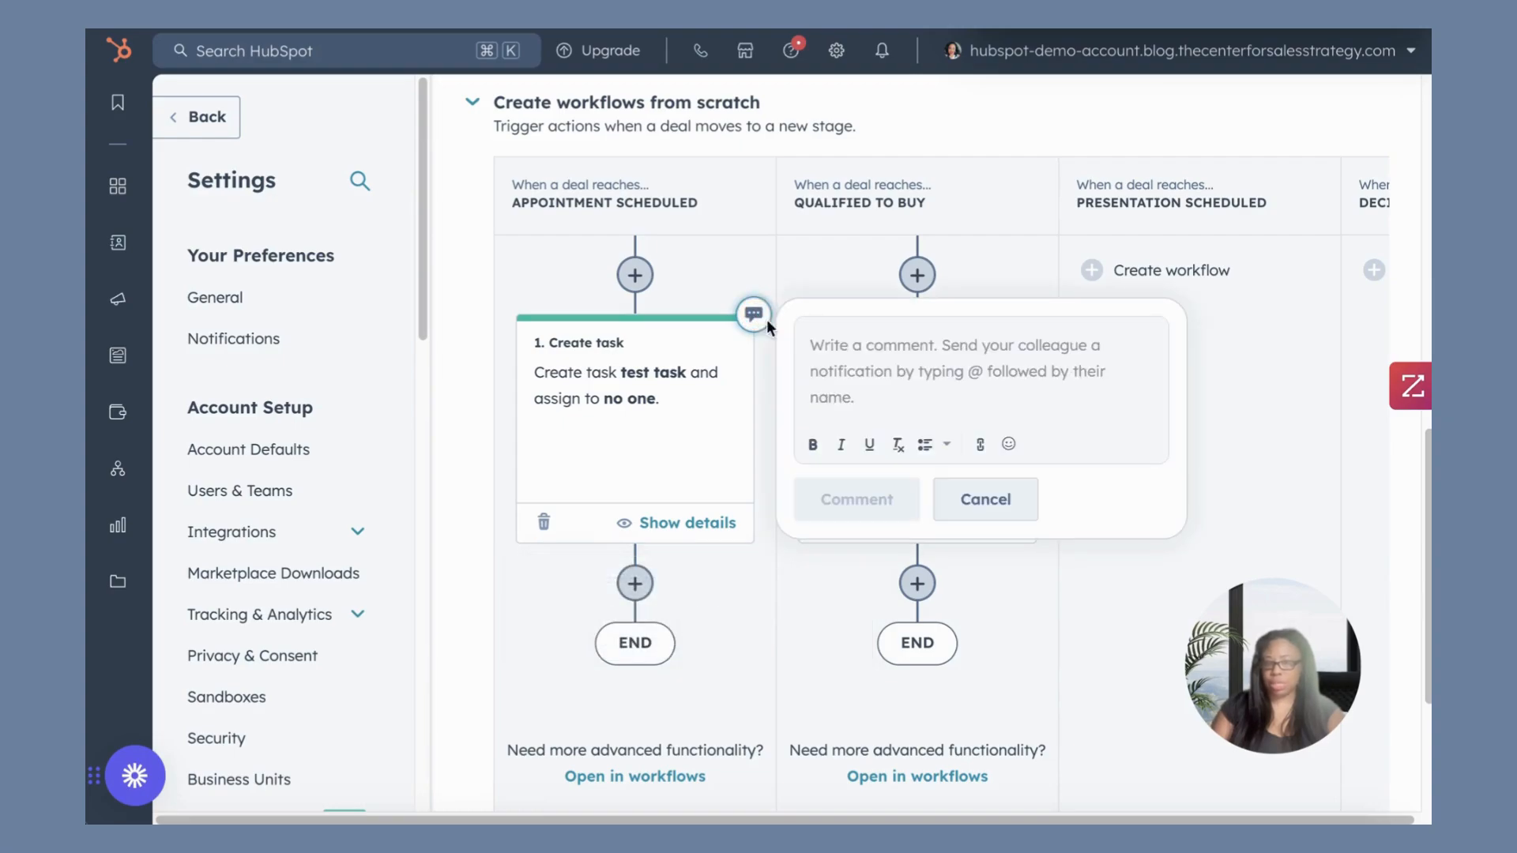
pyautogui.click(864, 346)
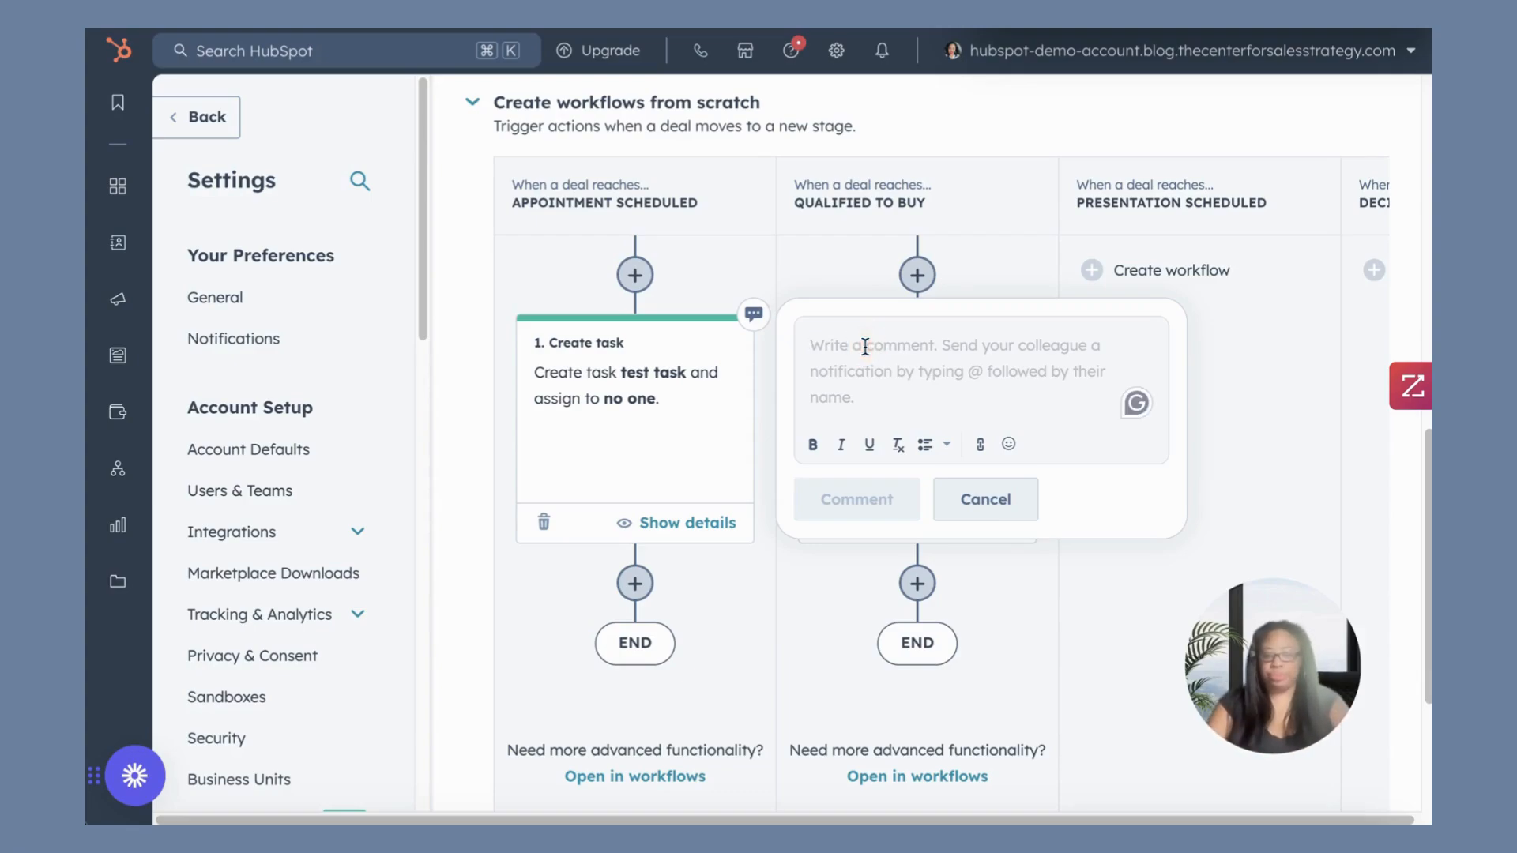
pyautogui.write('@Isha')
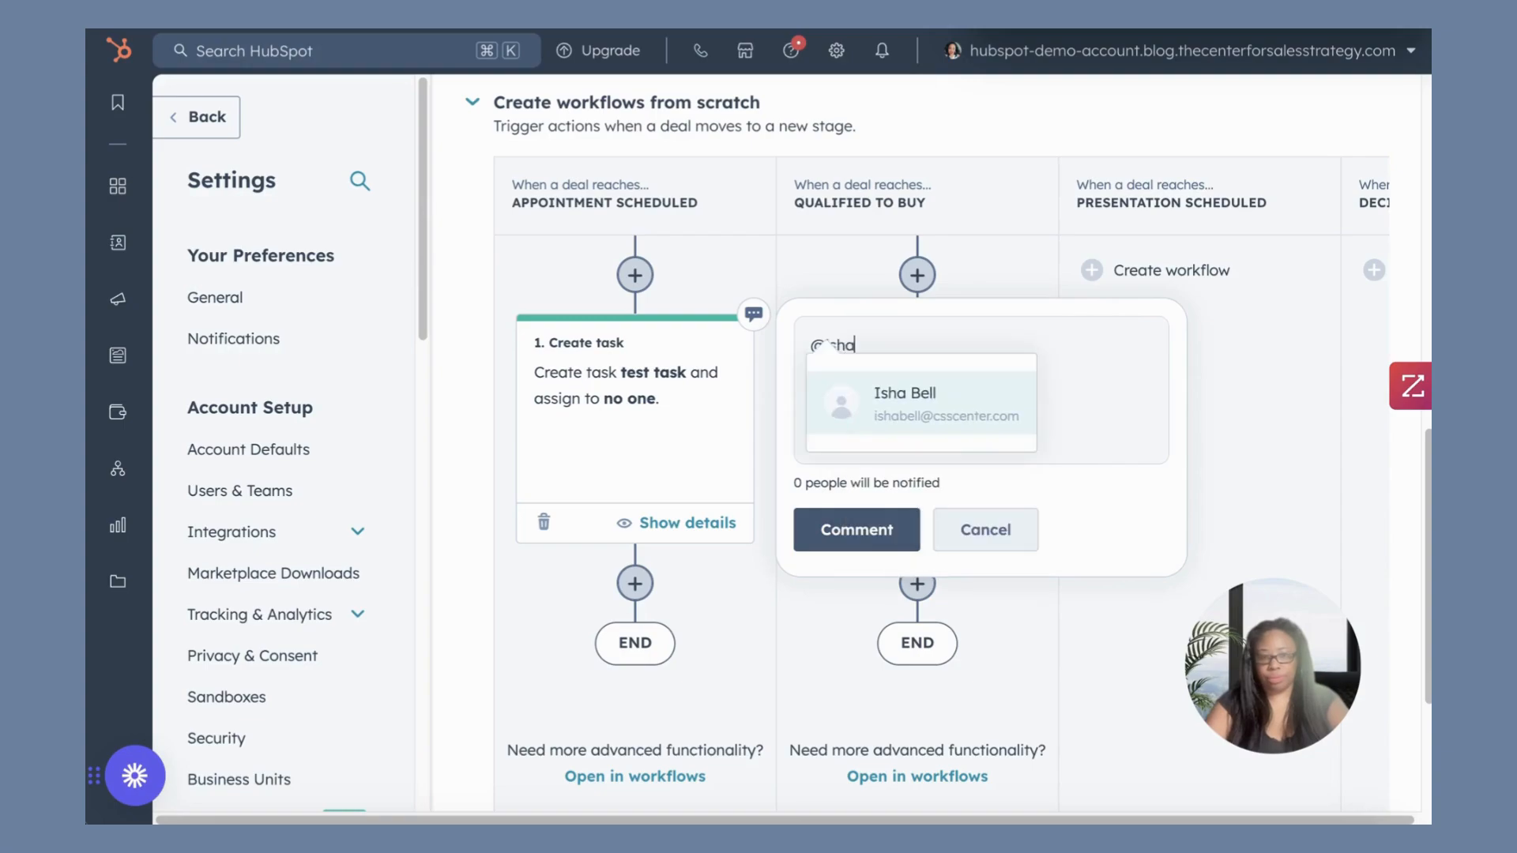
pyautogui.click(922, 397)
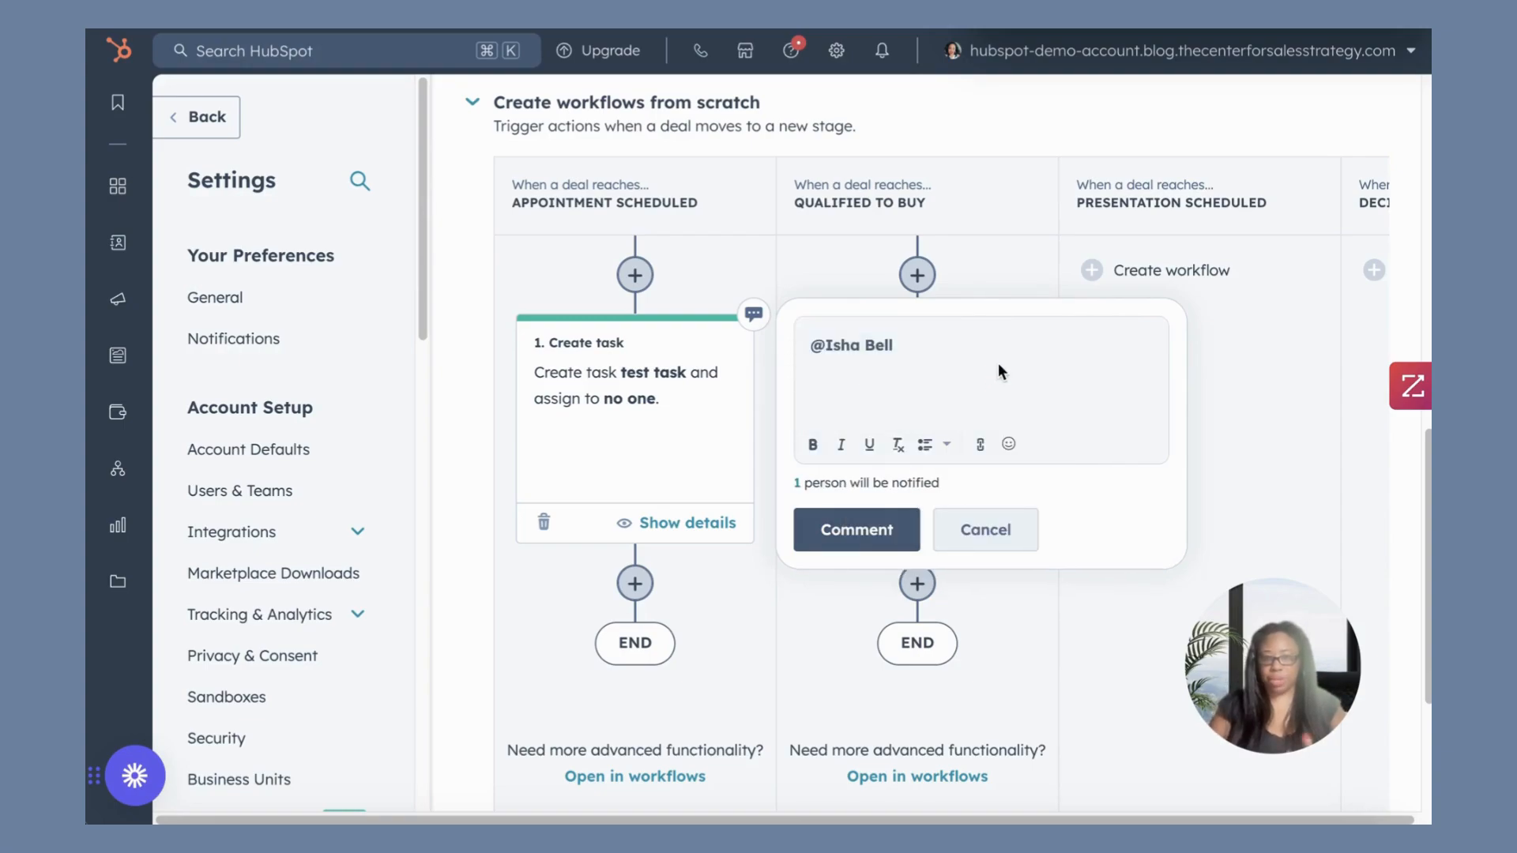
pyautogui.click(854, 529)
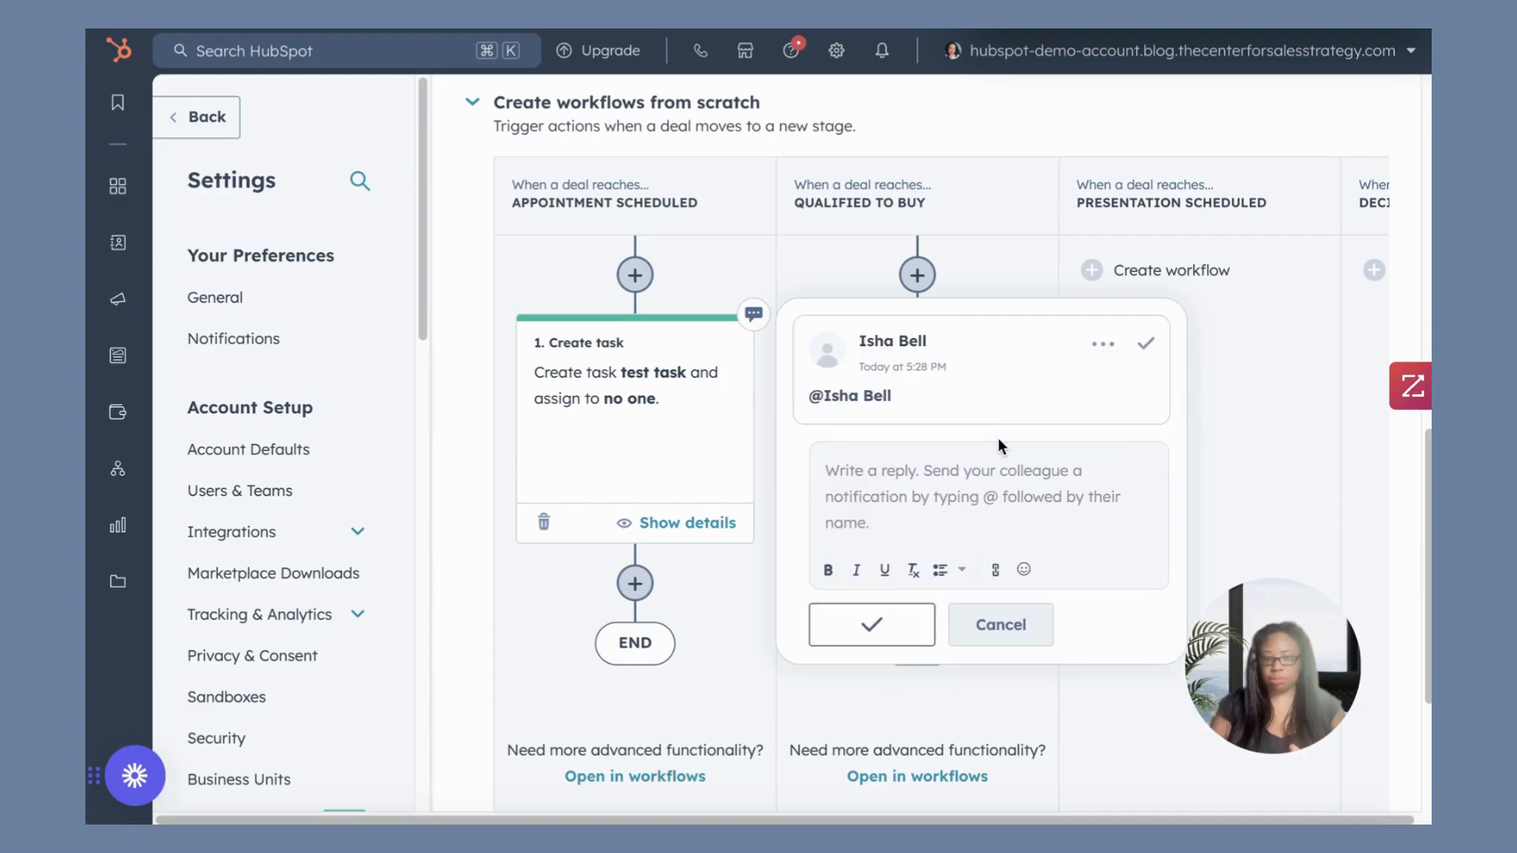